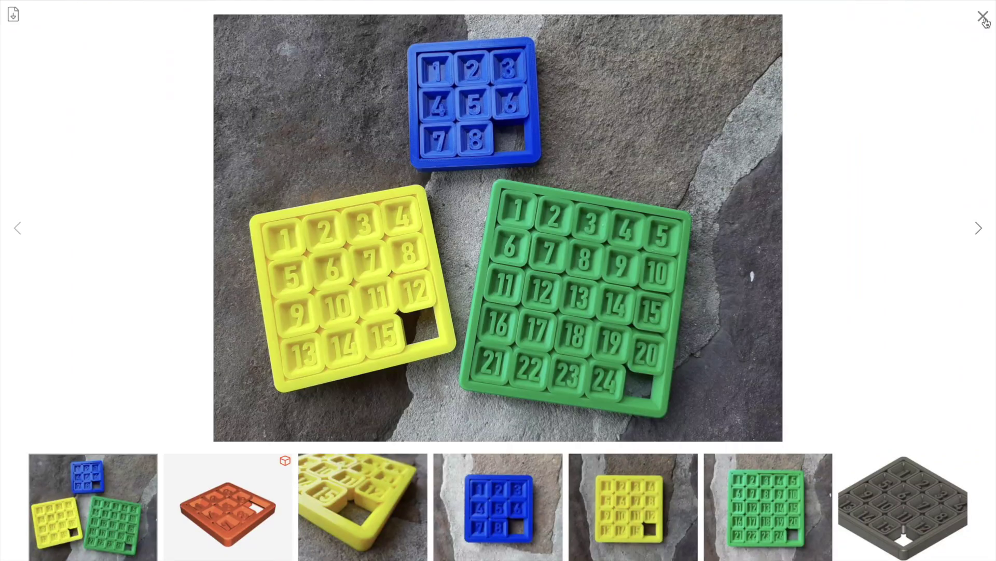
- Browse the sliding puzzle's downloadable model files, leaving the QR2STL generator page open
left_click(984, 20)
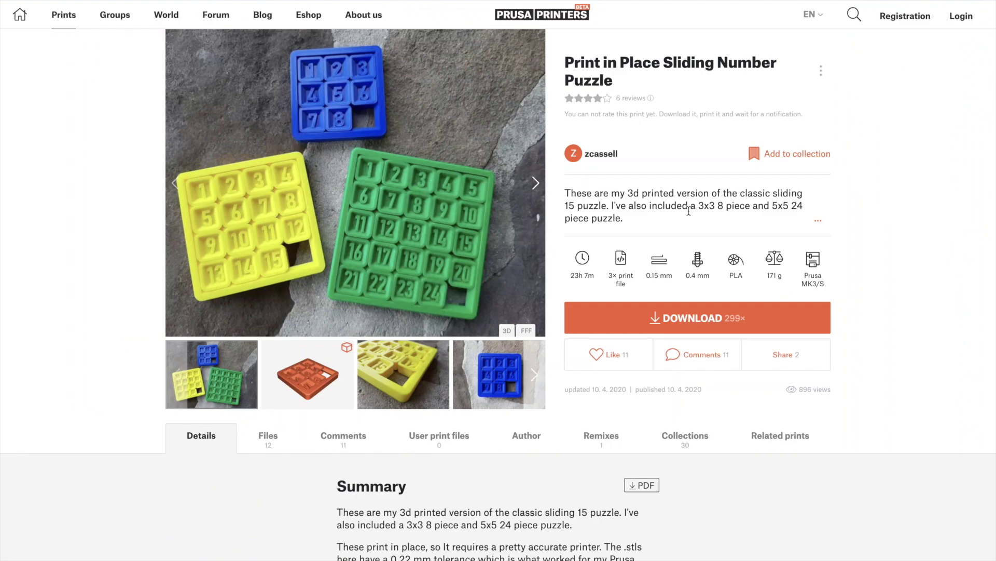
left_click(272, 445)
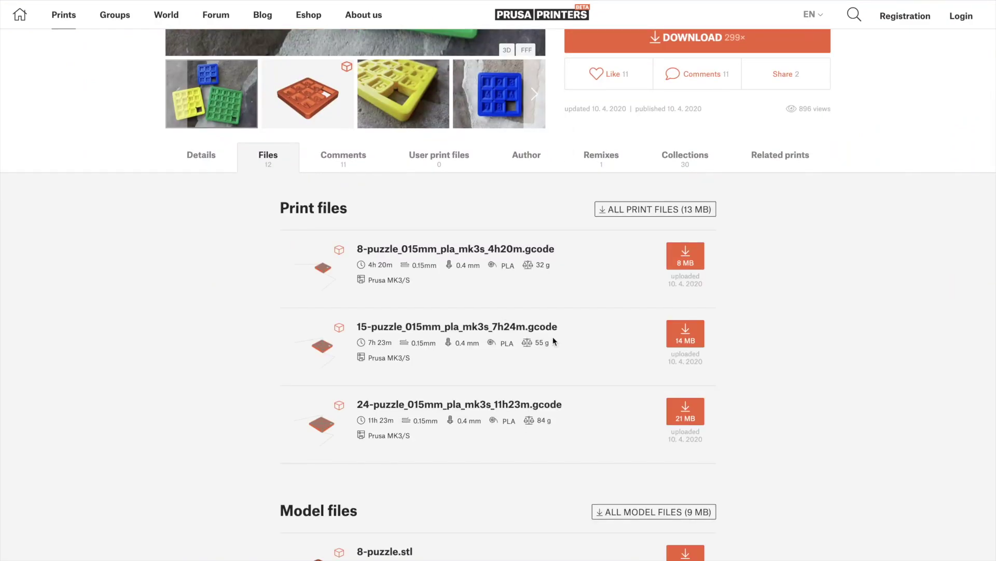
scroll(853, 315, "down", 5)
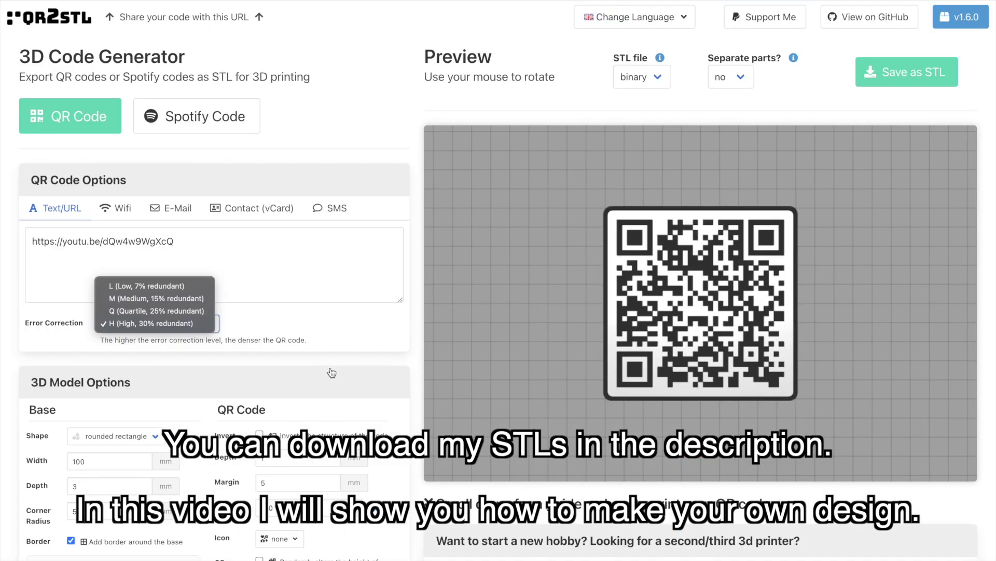
left_click(331, 372)
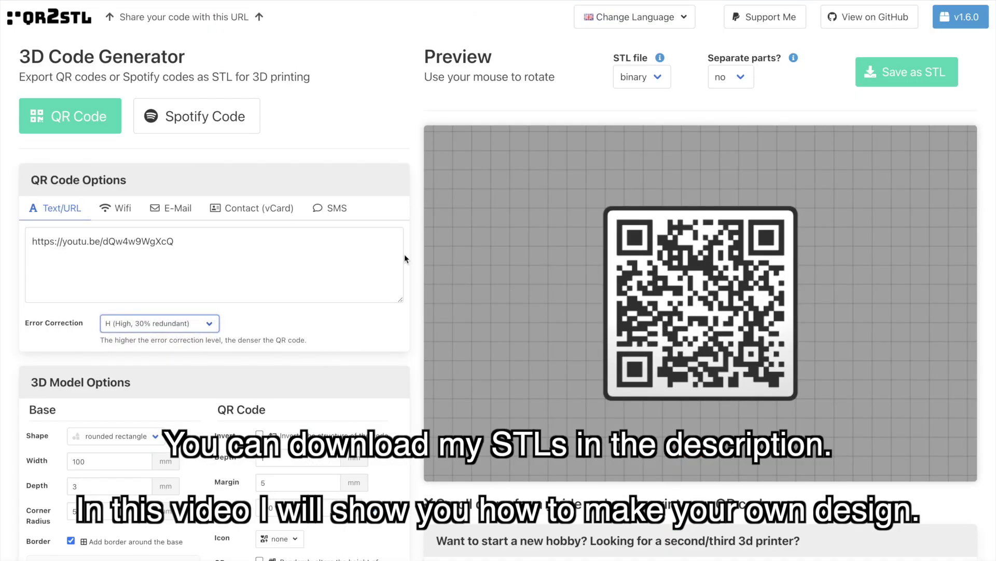
scroll(387, 254, "down", 3)
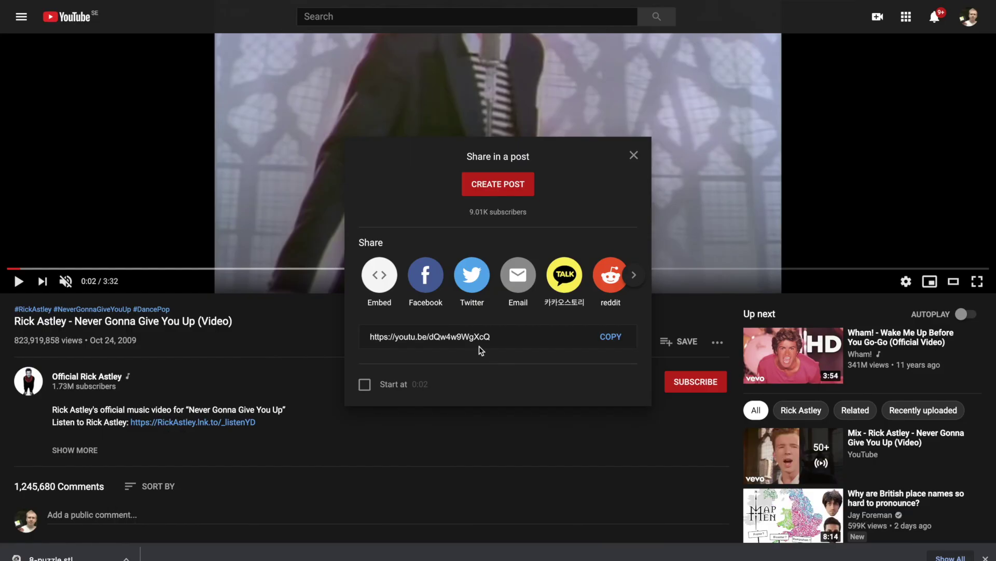
left_click(476, 337)
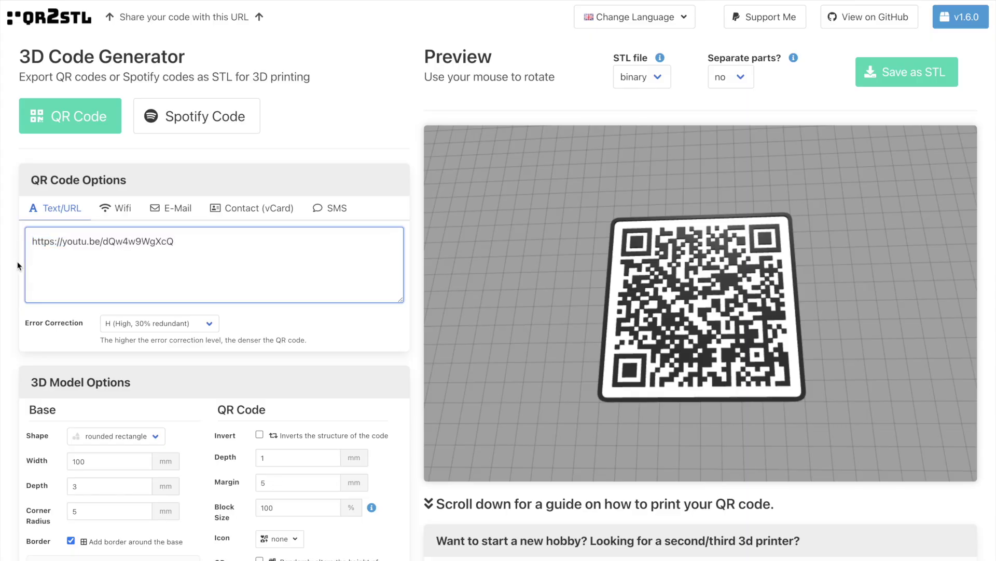
- Generate the 3D model preview of the youtu.be link's QR code
scroll(17, 261, "down", 8)
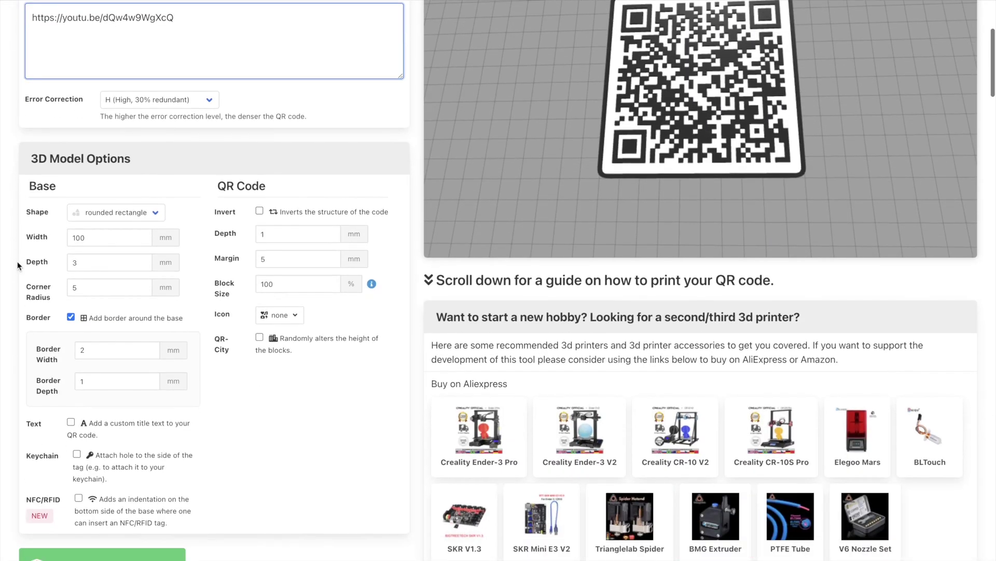
left_click(78, 348)
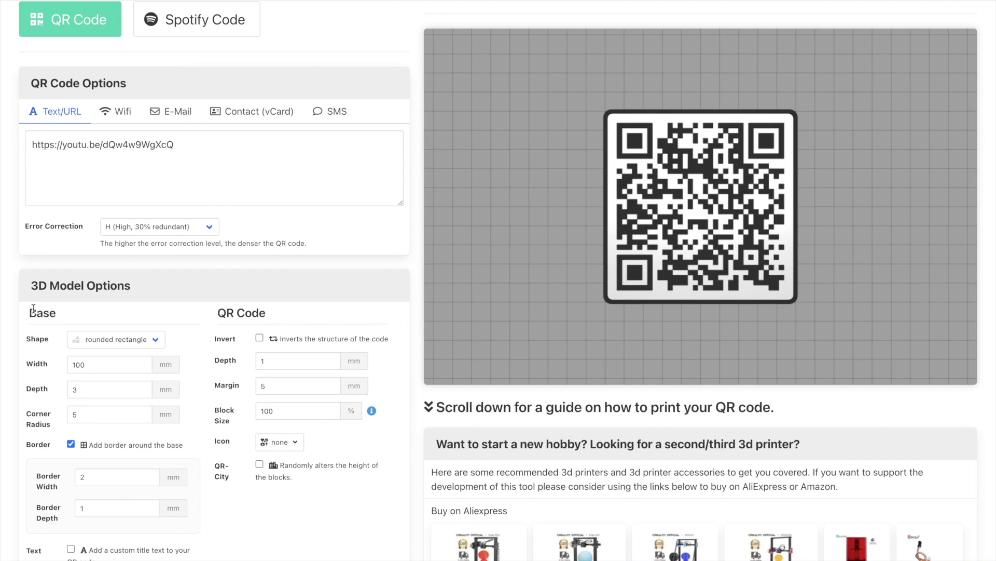
- Check the error correction levels, keeping H
scroll(32, 310, "up", 2)
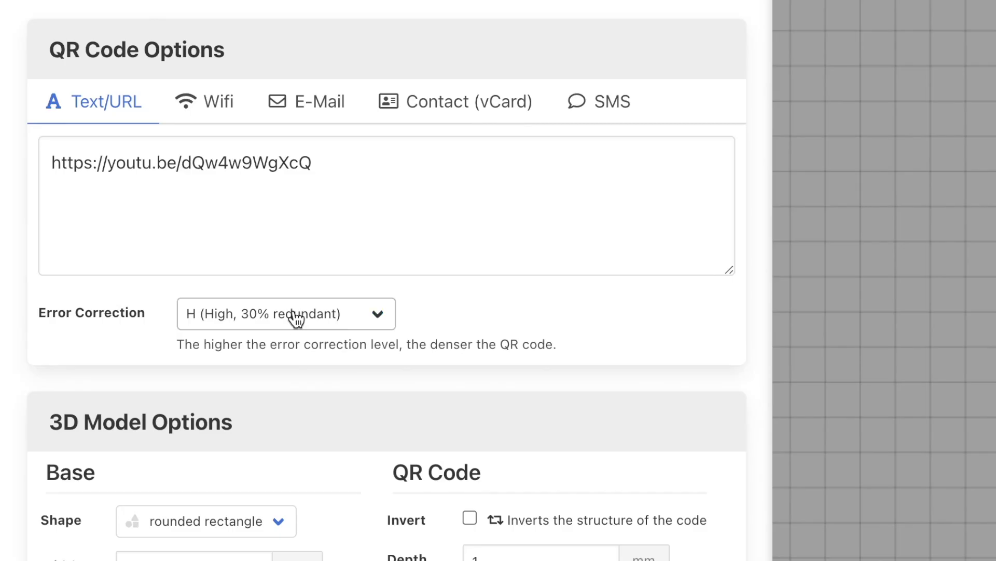
left_click(165, 326)
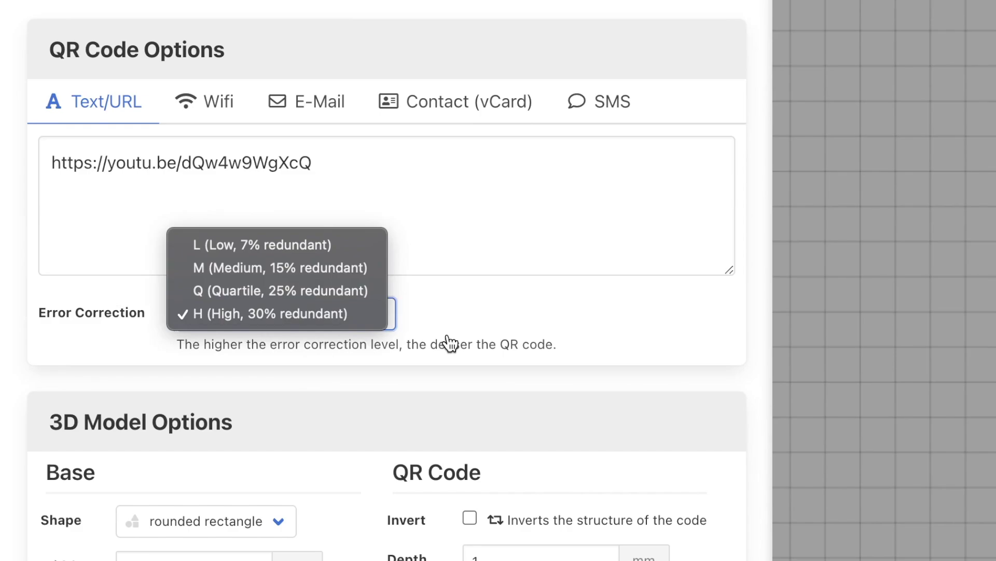
left_click(598, 402)
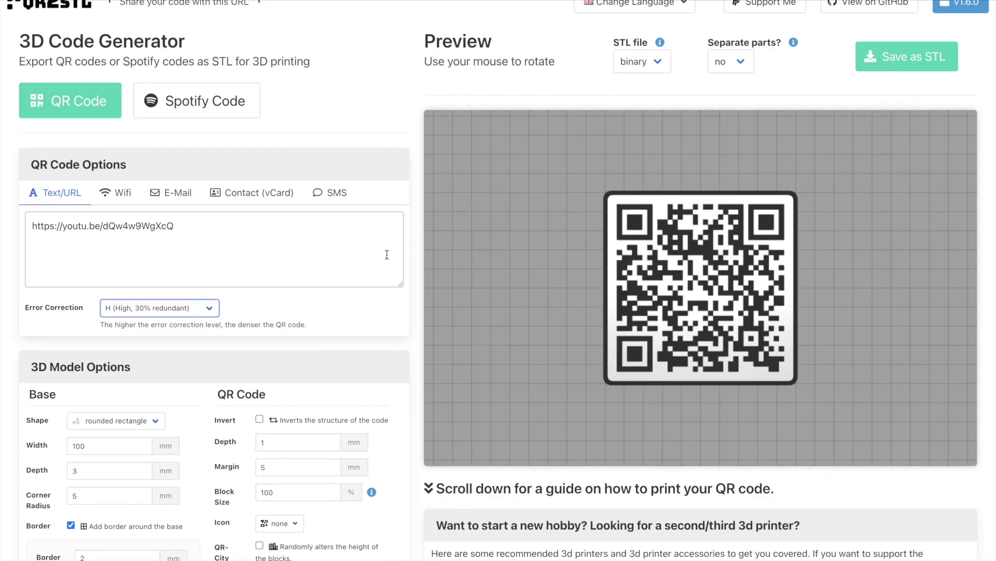
- Make the base a borderless rectangle, 56 mm wide with 0 depth
scroll(387, 246, "down", 2)
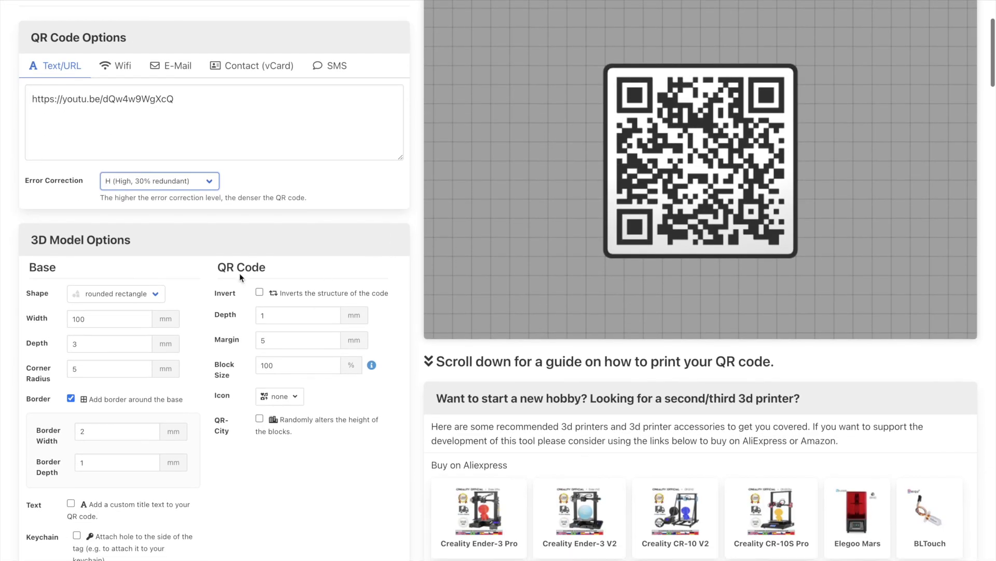
left_click(140, 294)
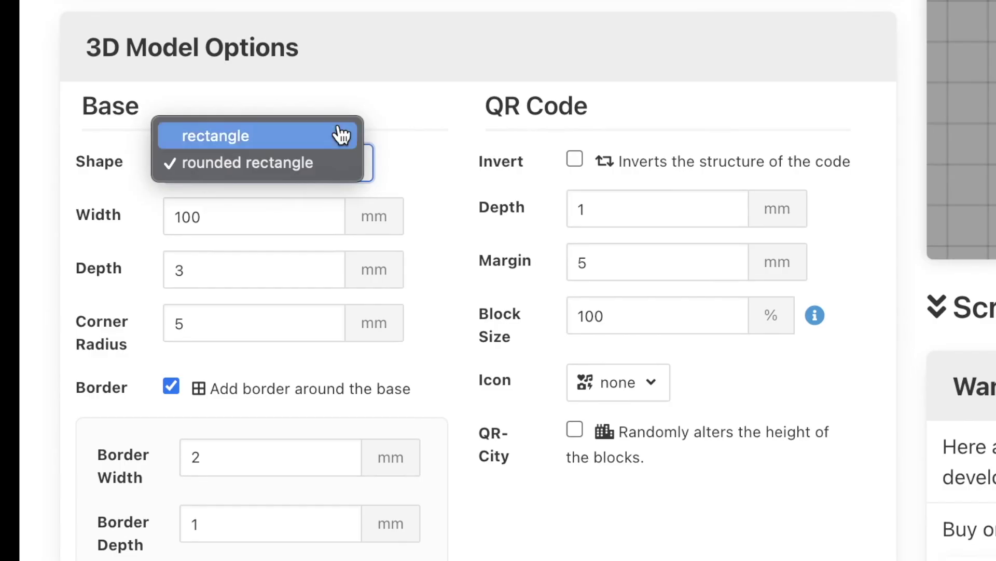
left_click(149, 280)
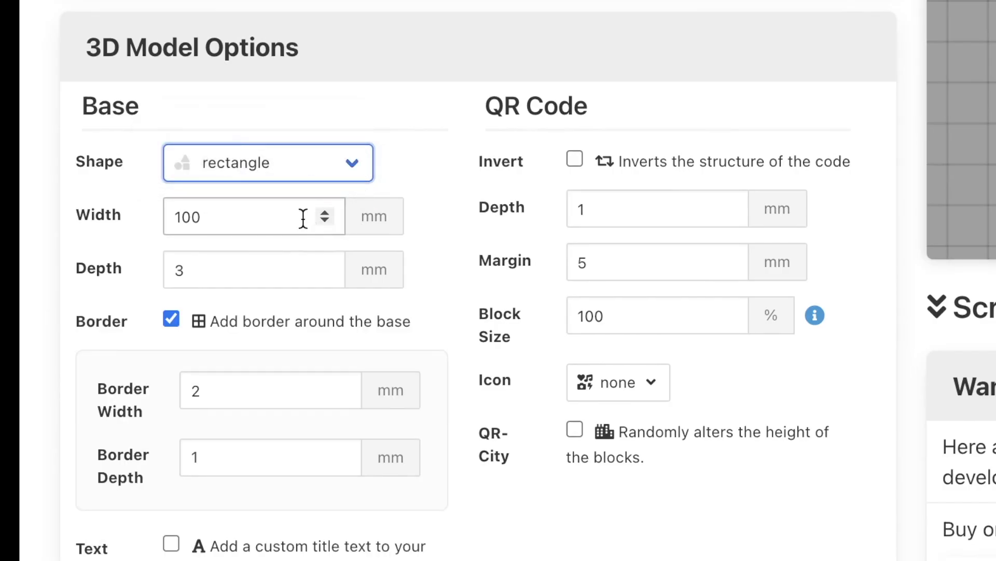
left_click_drag(303, 218, 153, 215)
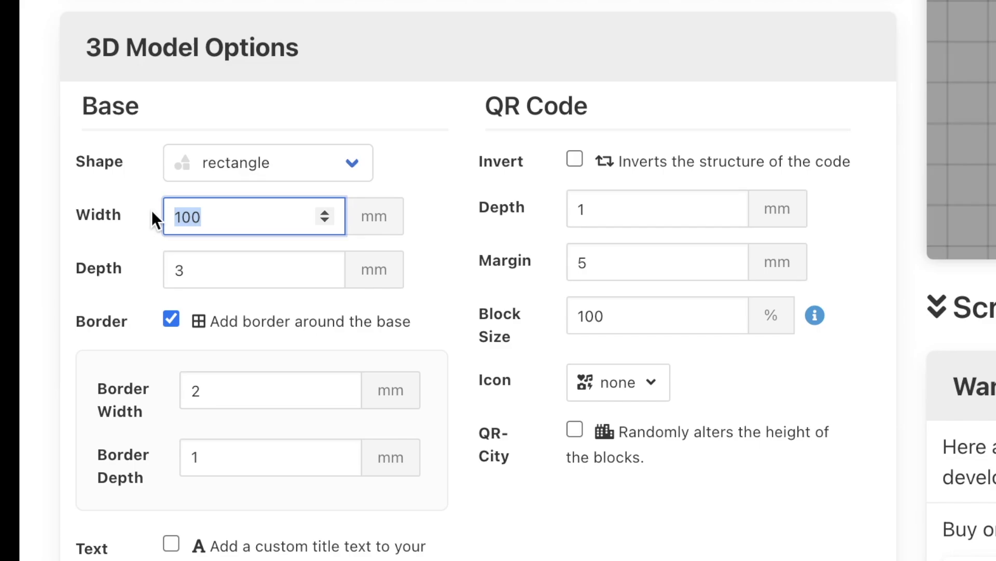
type("56")
left_click_drag(202, 269, 136, 269)
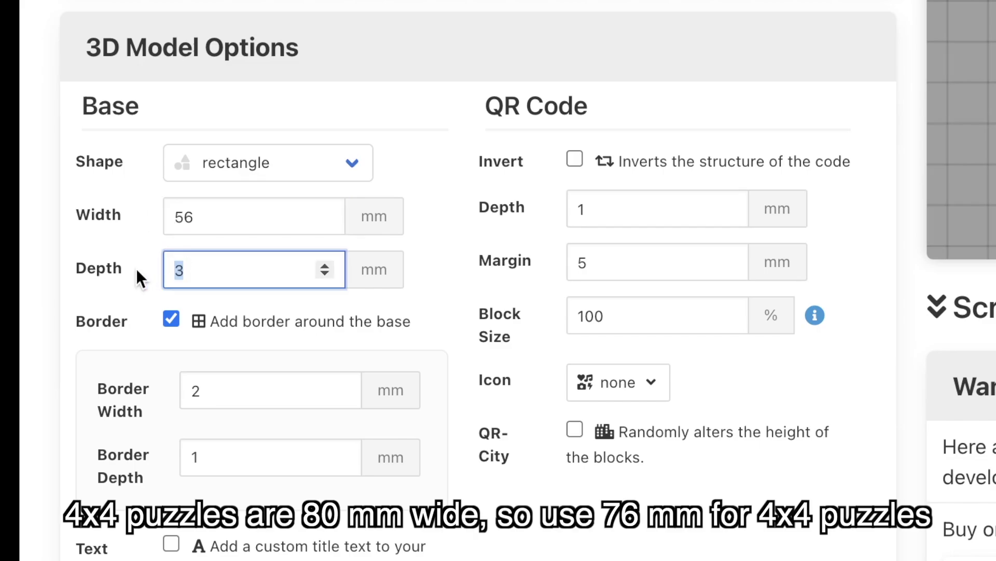
type("0")
left_click(173, 323)
left_click(171, 319)
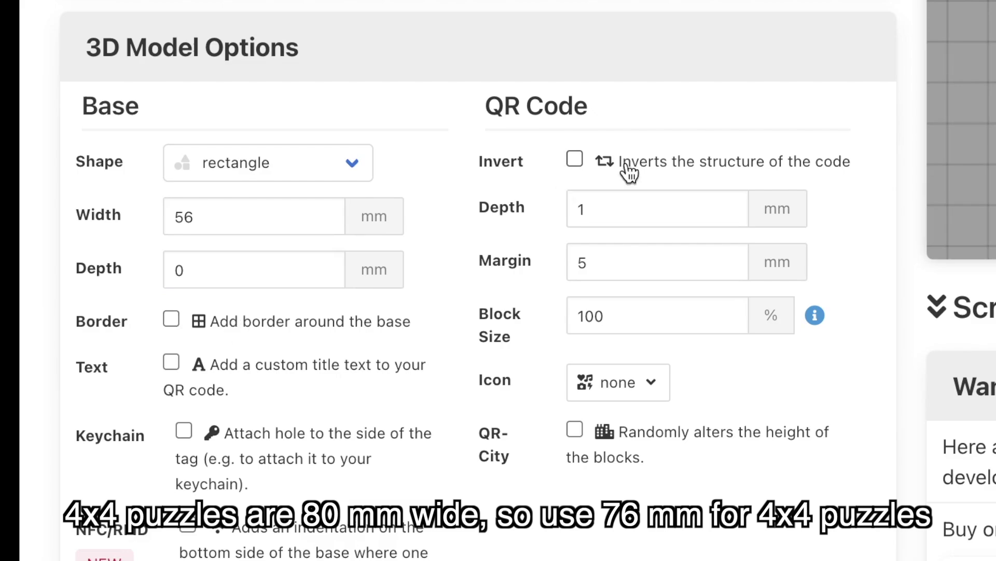
- Set the QR code depth to 0.2 mm and the margin to 0
left_click(618, 208)
key("BackSpace")
type("0.2")
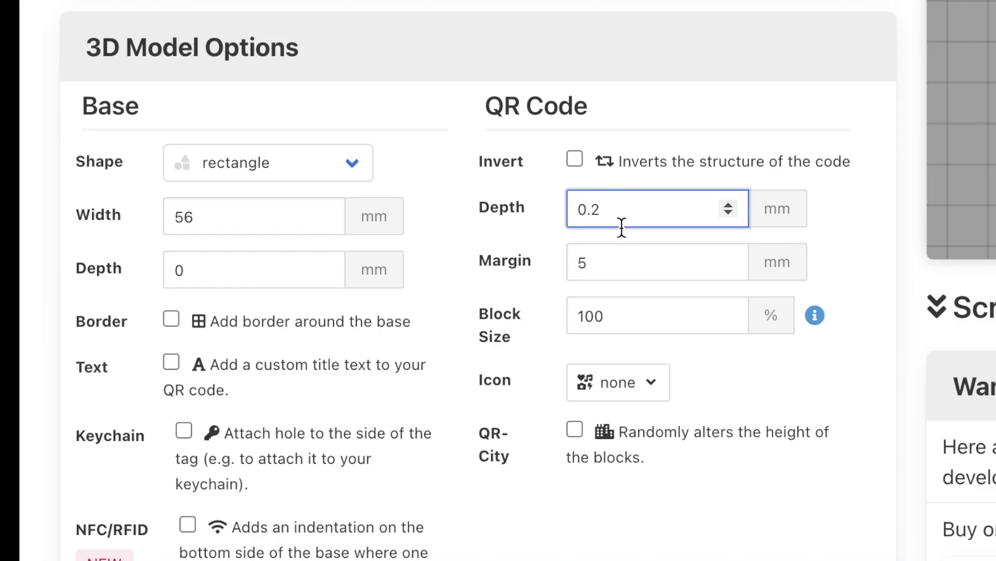
left_click(602, 257)
key("super+a")
type("0")
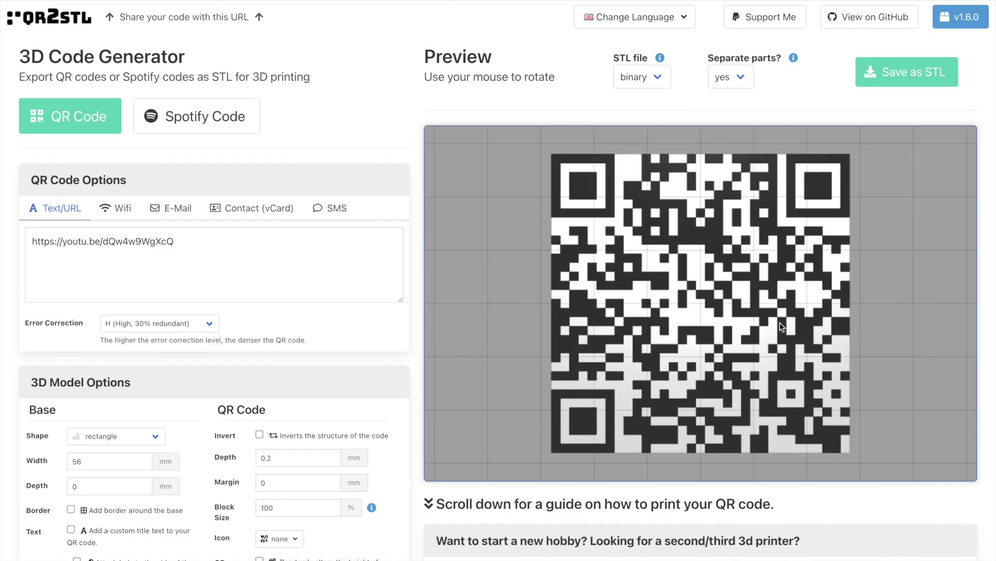
- Tilt the preview to check it, save the QR code as STL, and open the download
left_click_drag(768, 363, 779, 277)
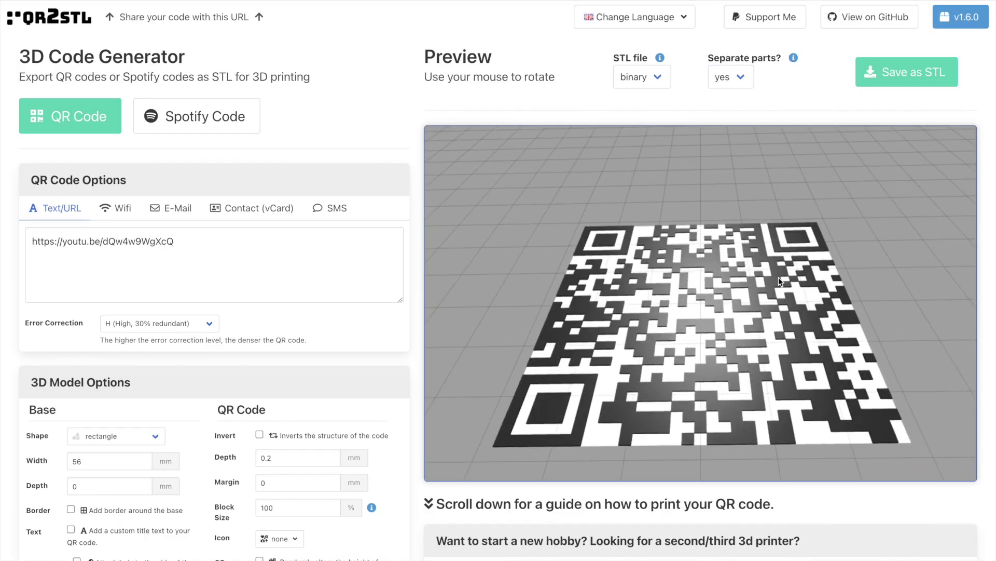
left_click(892, 66)
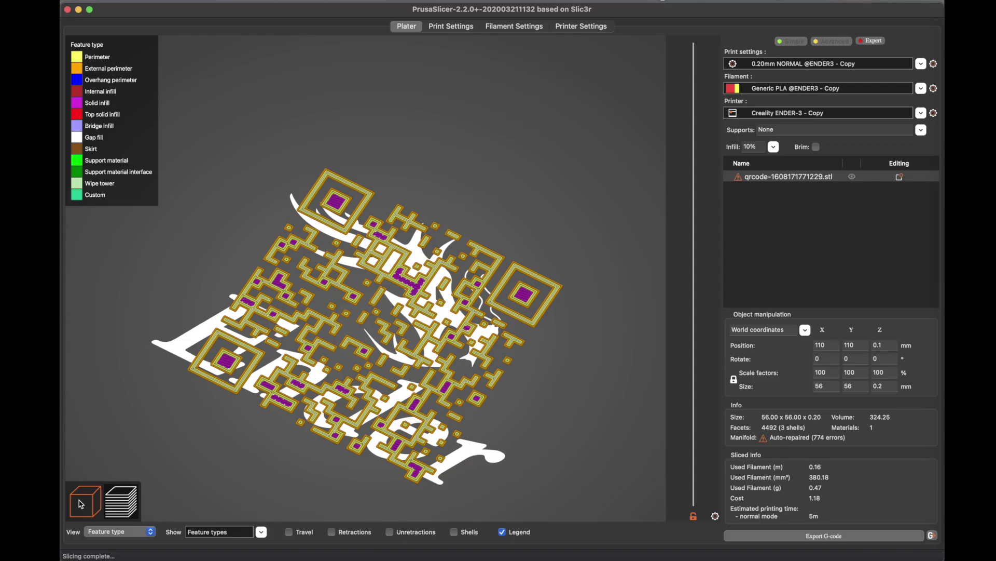
left_click(83, 509)
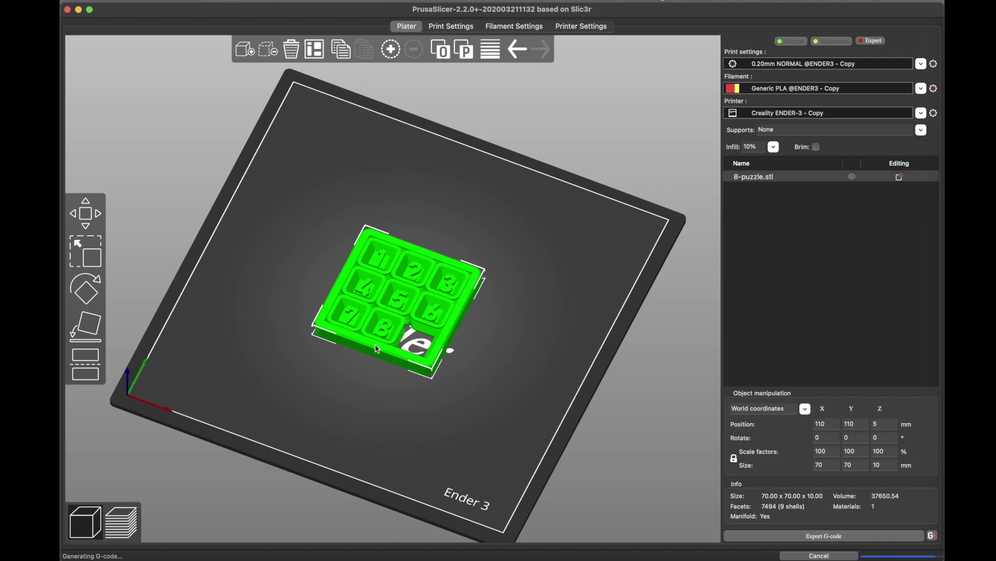
- Inspect the puzzle and split it into its nine separate pieces
scroll(382, 366, "up", 3)
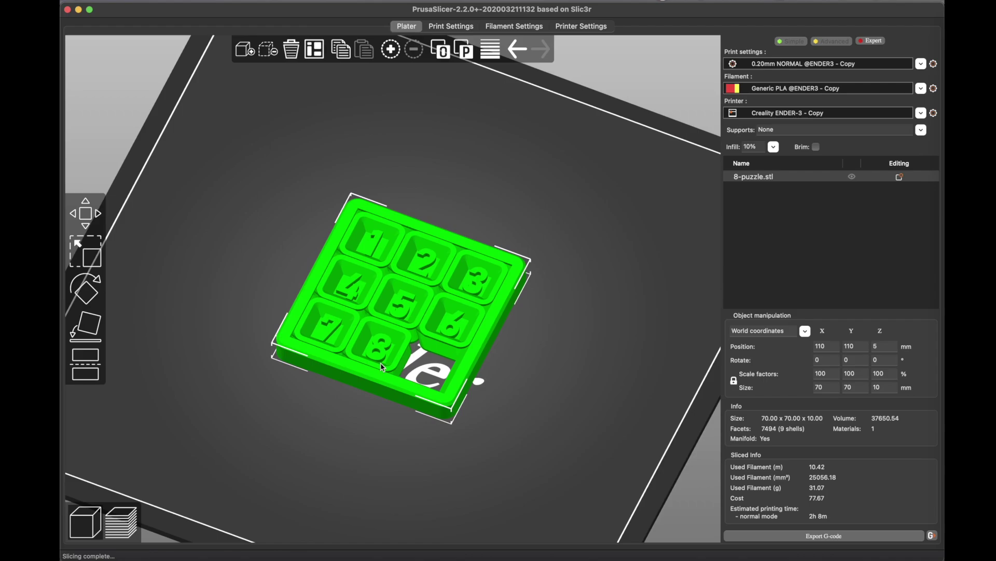
scroll(383, 365, "down", 1)
mouse_move(384, 395)
left_mouse_down()
mouse_move(378, 382)
mouse_move(383, 405)
left_mouse_up()
scroll(383, 405, "up", 5)
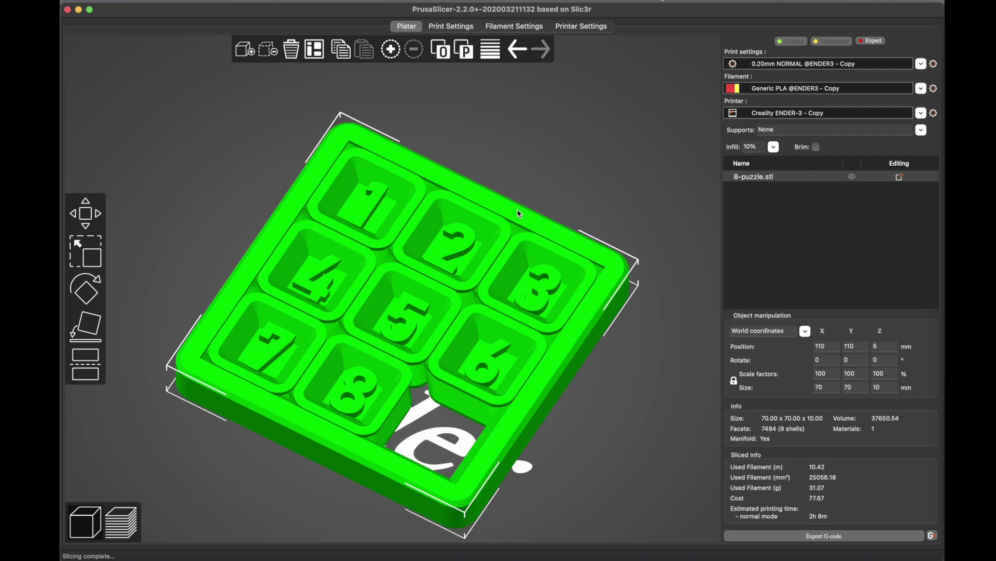
left_click(466, 50)
key("super+z")
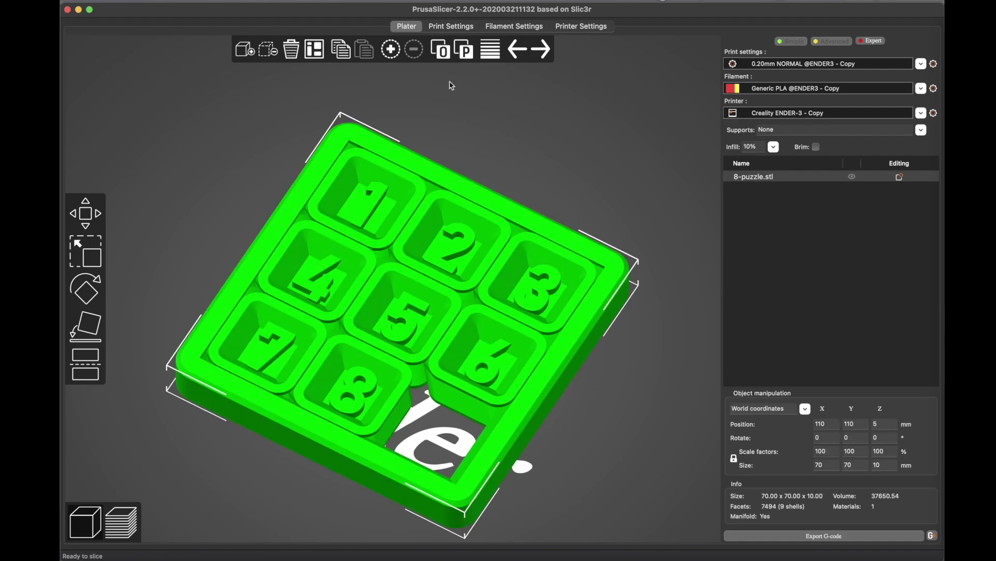
left_click(440, 50)
- Slide pieces 8 and 7 right and move piece 6 down to X 93.34
left_click(355, 392)
key("m")
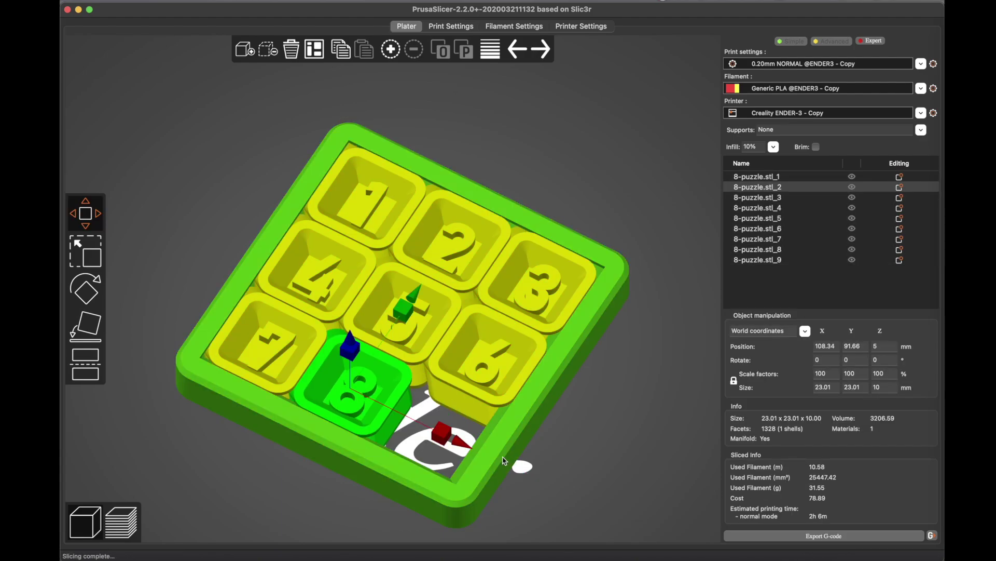
left_click_drag(463, 446, 533, 483)
left_click(270, 344)
left_click_drag(358, 390, 450, 438)
left_click(488, 358)
left_click_drag(539, 279, 488, 343)
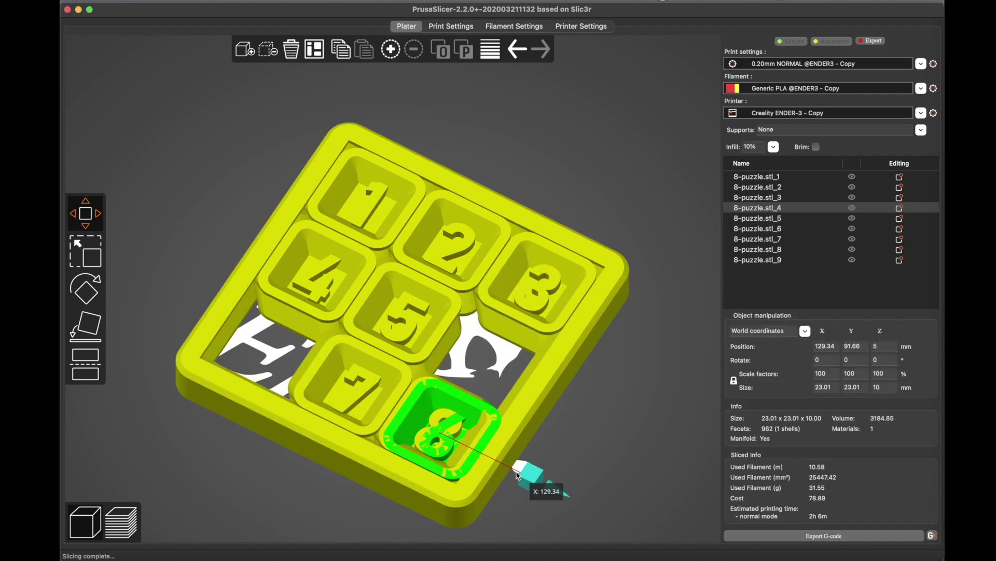
left_click_drag(534, 475, 348, 399)
- Move piece 5 into the lower-right slot and preview every sliced layer
left_click(405, 316)
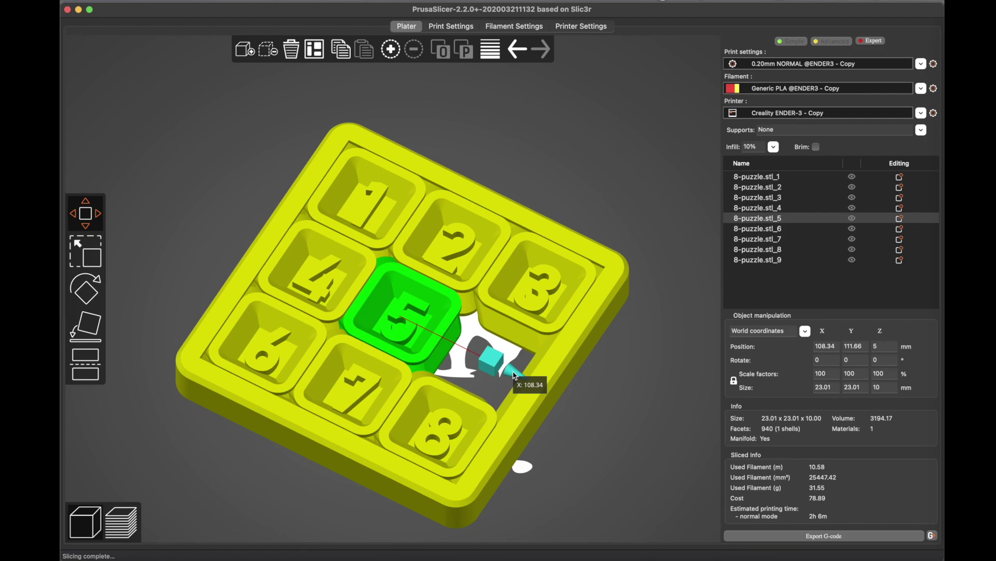
left_click_drag(516, 375, 581, 400)
key("Tab")
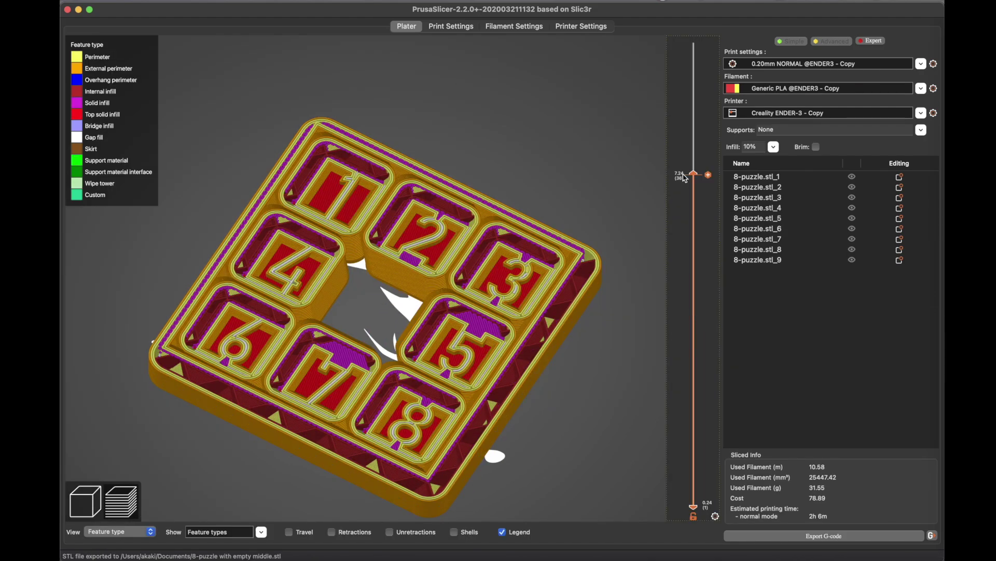
left_click_drag(685, 178, 683, 36)
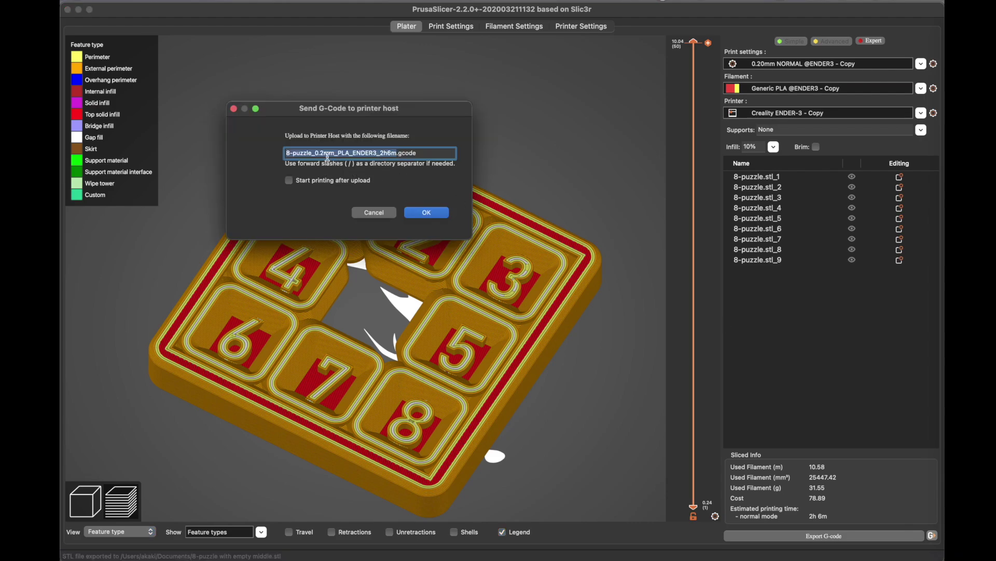
- Export the plate as the STL '8-puzzle with empty middle.stl'
mouse_move(169, 91)
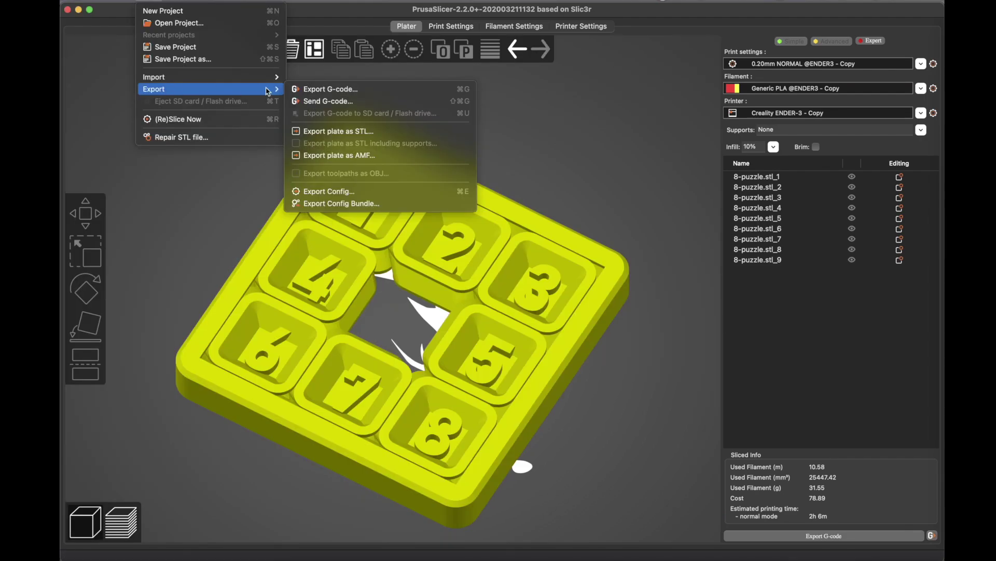
left_click(330, 132)
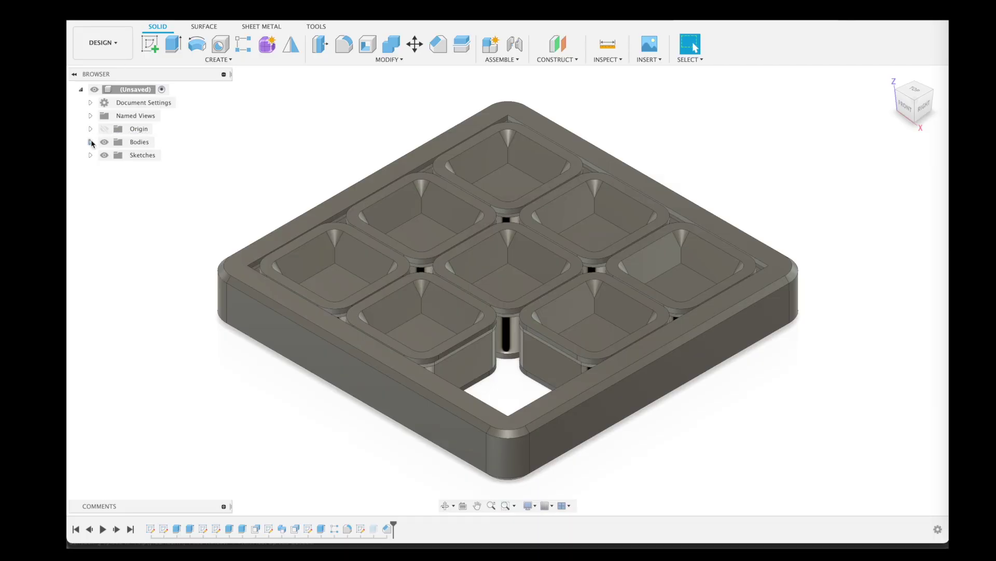
- Hide Body8 in Group1 to open the centre hole, and suppress Extrude6's number extrusions
left_click(90, 142)
left_click(101, 154)
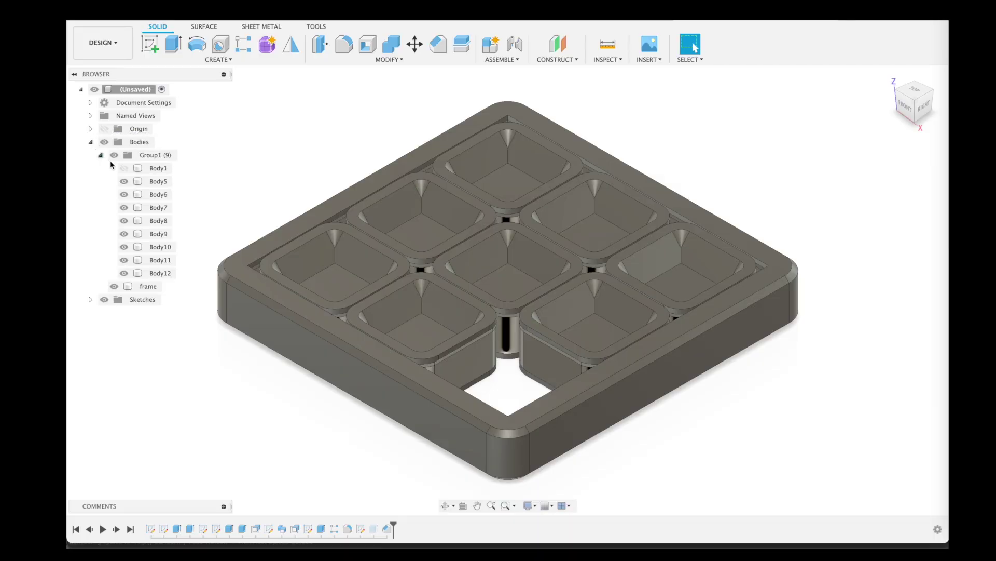
left_click(124, 168)
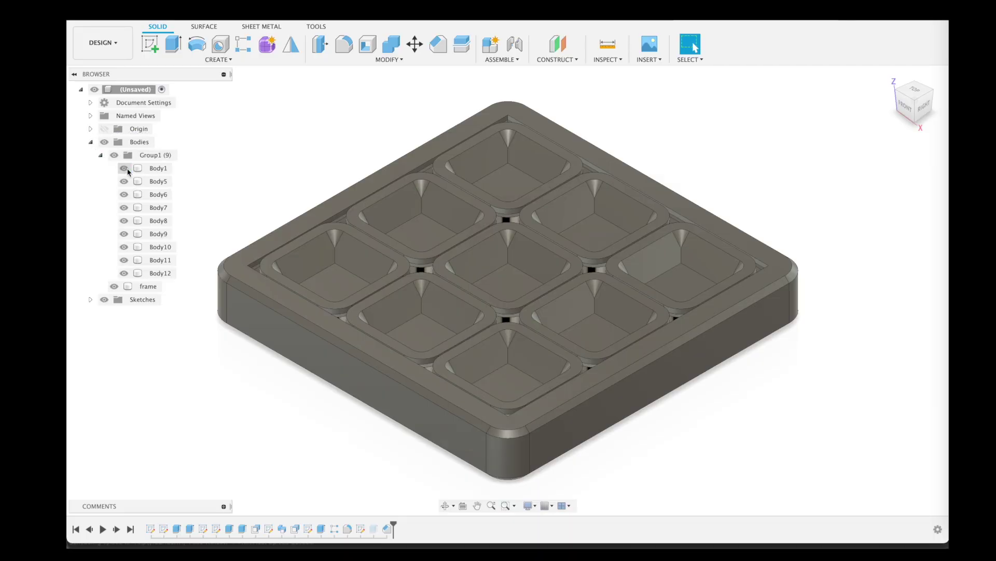
left_click(123, 221)
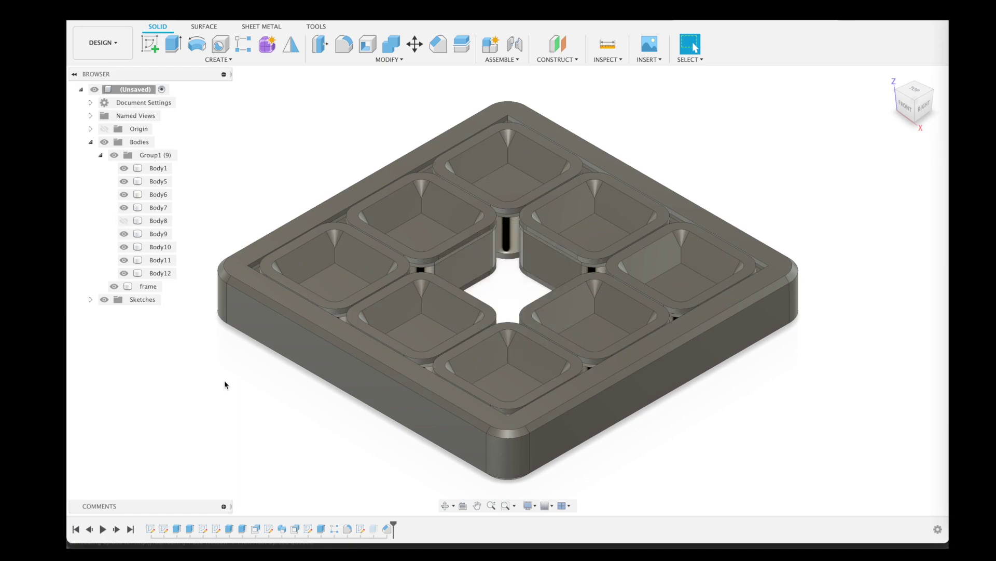
left_click(442, 343)
middle_click_drag(493, 318, 497, 321, "shift")
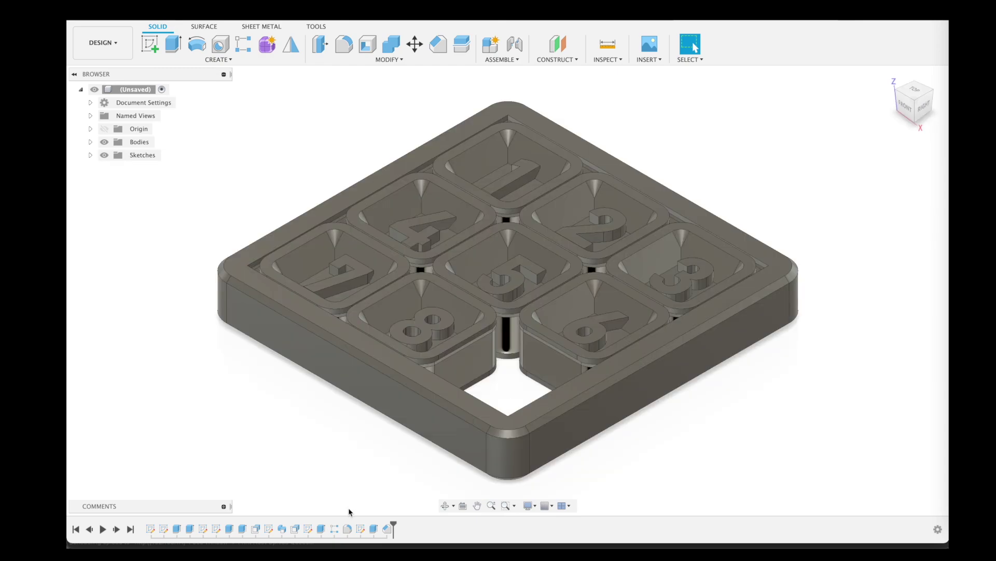
right_click(375, 529)
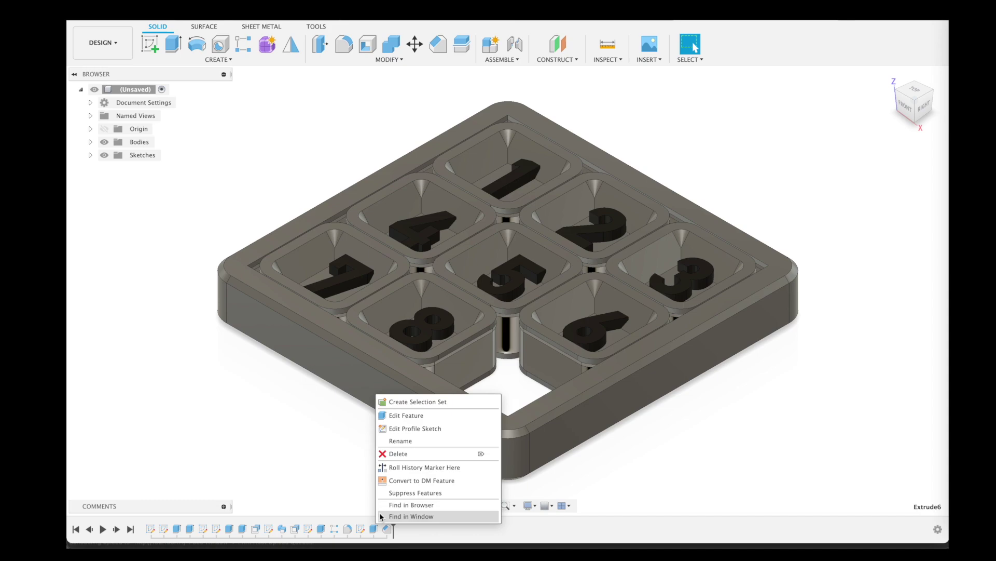
left_click(428, 493)
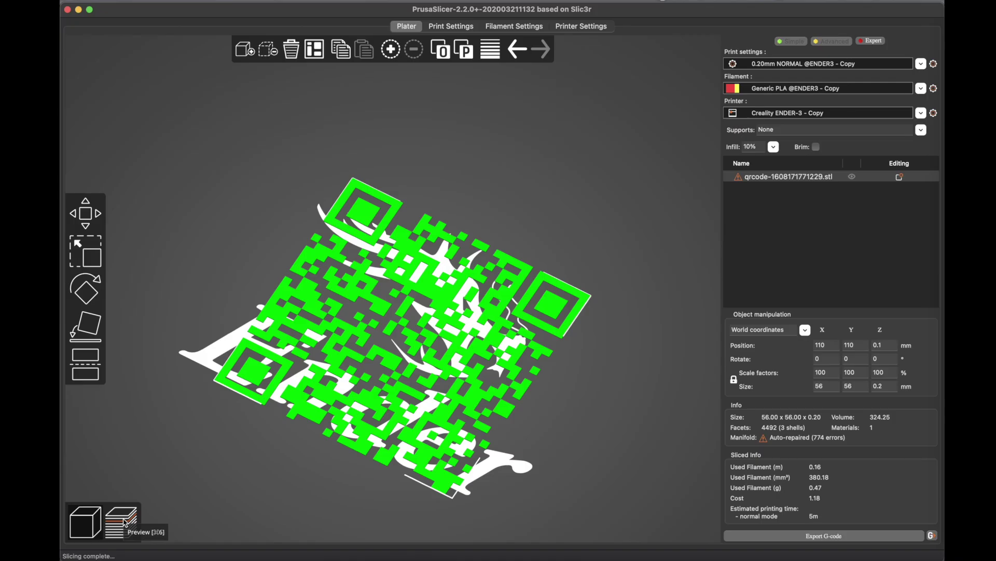
- Flip the QR model about its Y axis with a typed rotation of 190, then preview the slice
left_click(125, 523)
left_click(85, 522)
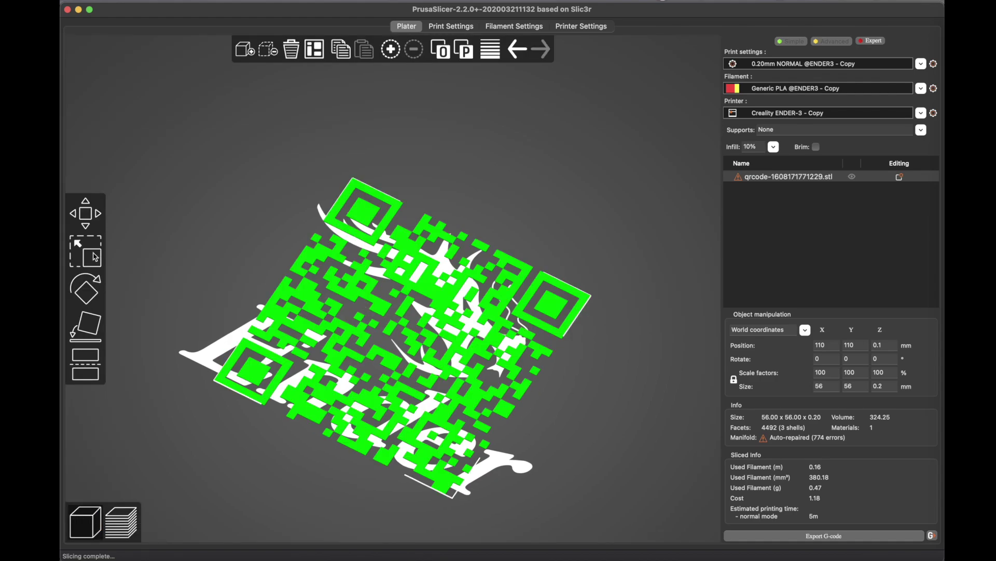
left_click(103, 286)
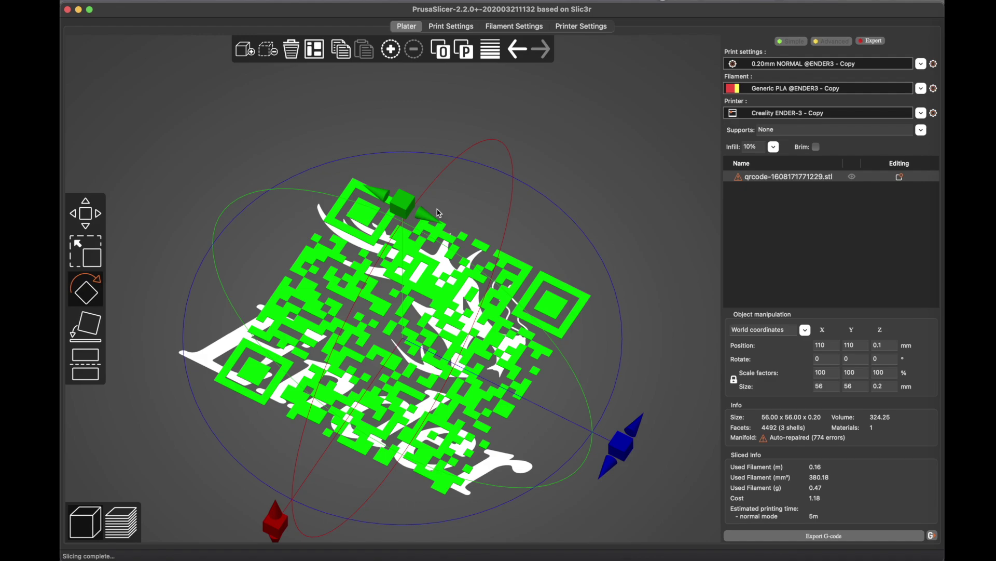
left_click_drag(437, 213, 392, 451)
left_click(851, 437)
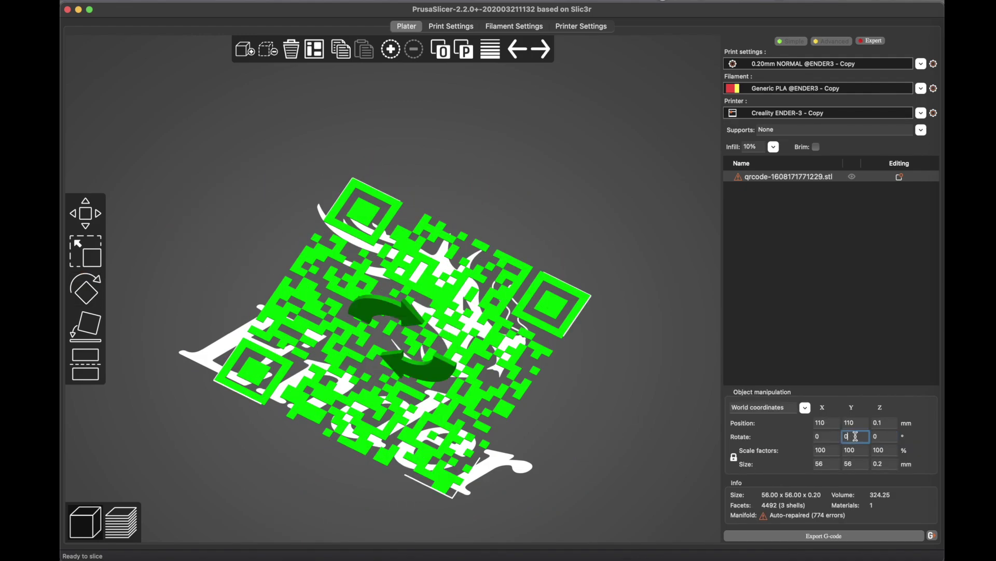
type("190")
key("Return")
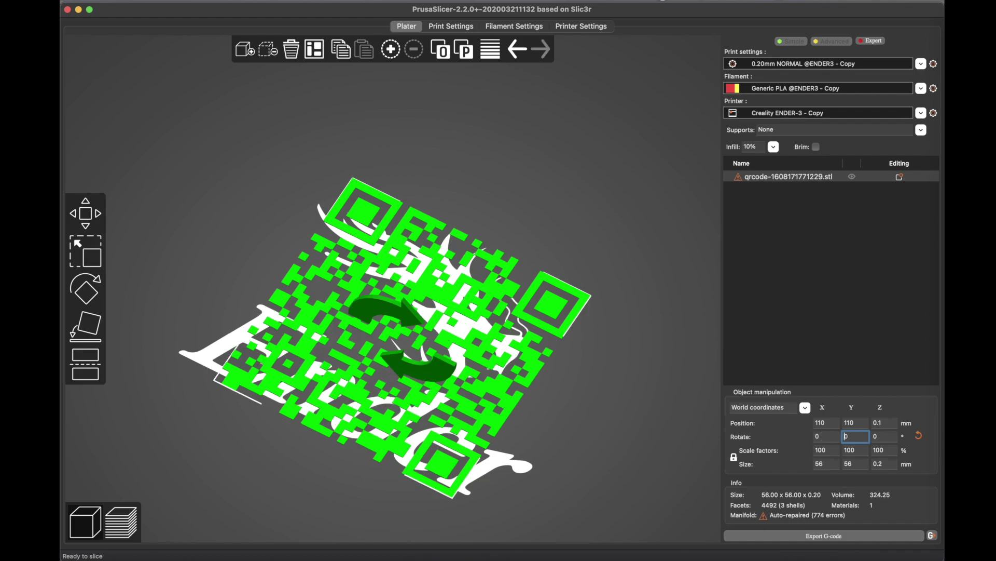
key("Tab")
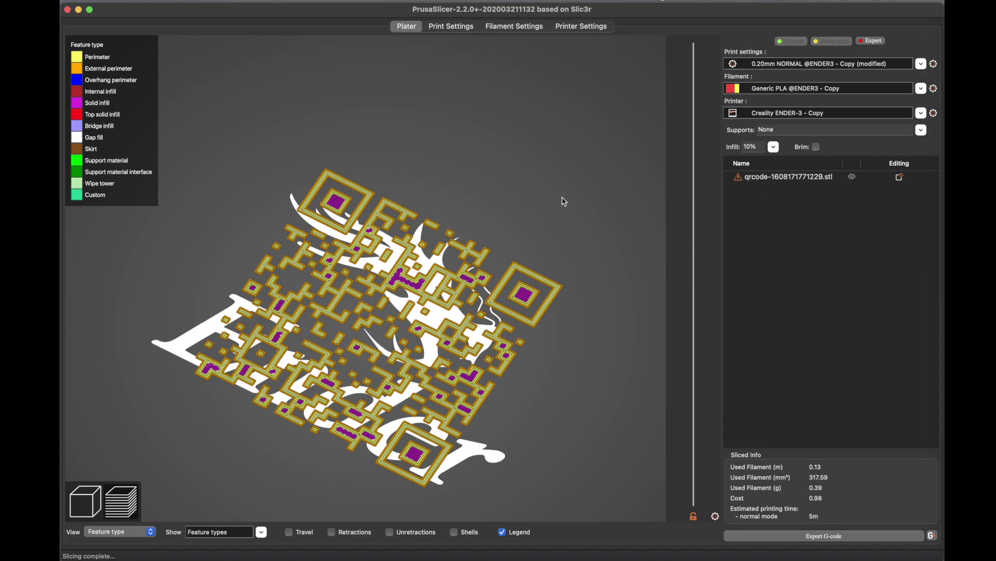
- Add a cylinder modifier to the QR code object and move it onto the code
right_click(805, 178)
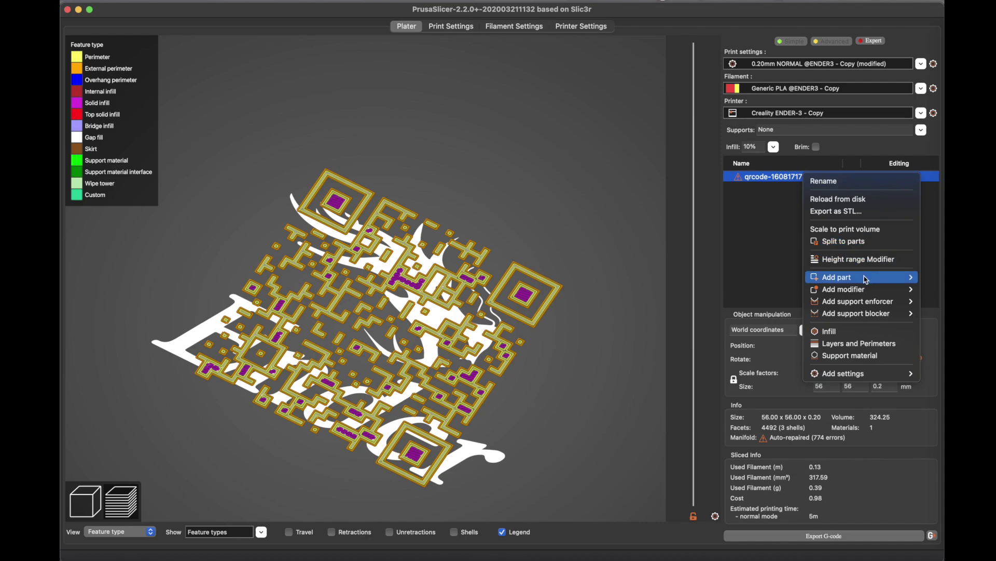
mouse_move(867, 280)
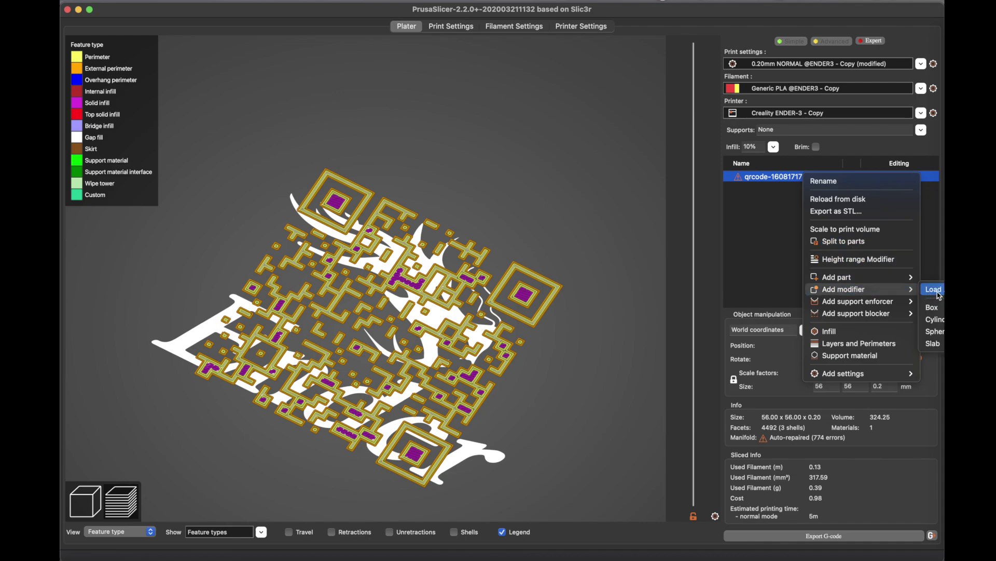
left_click(936, 320)
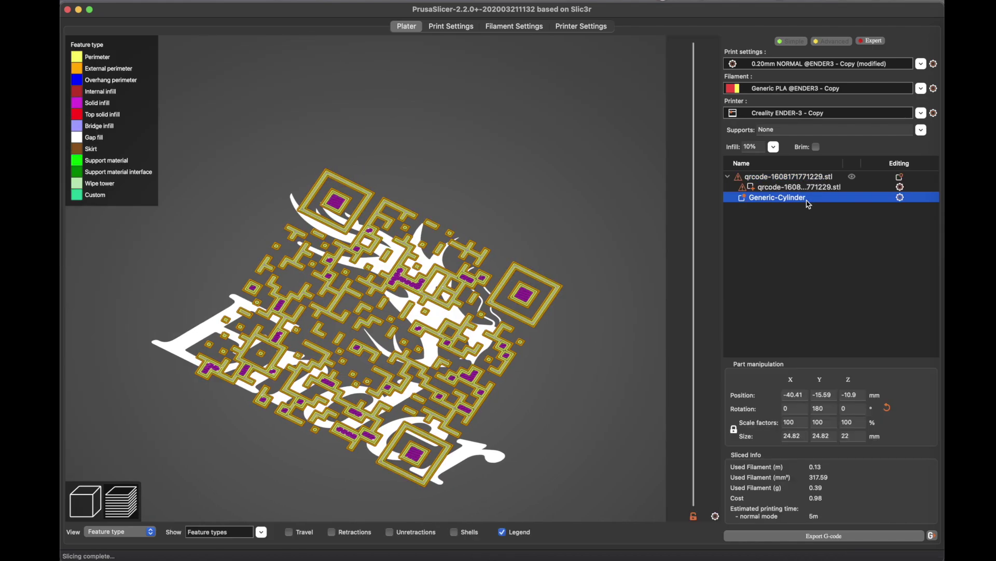
left_click(85, 500)
left_click_drag(521, 426, 500, 281)
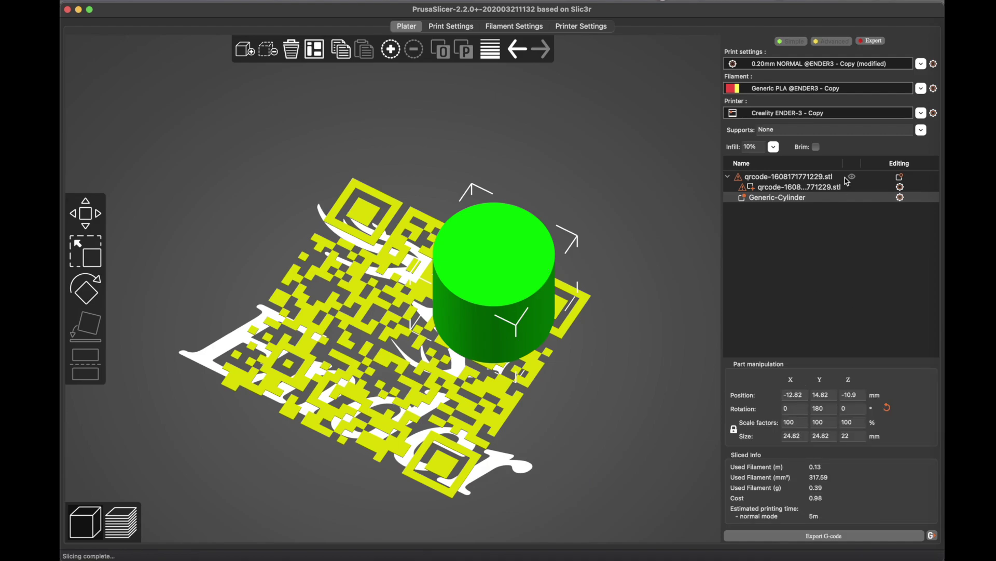
- Give the cylinder layer and perimeter settings, setting bottom layers, perimeters and following values to 0
right_click(788, 203)
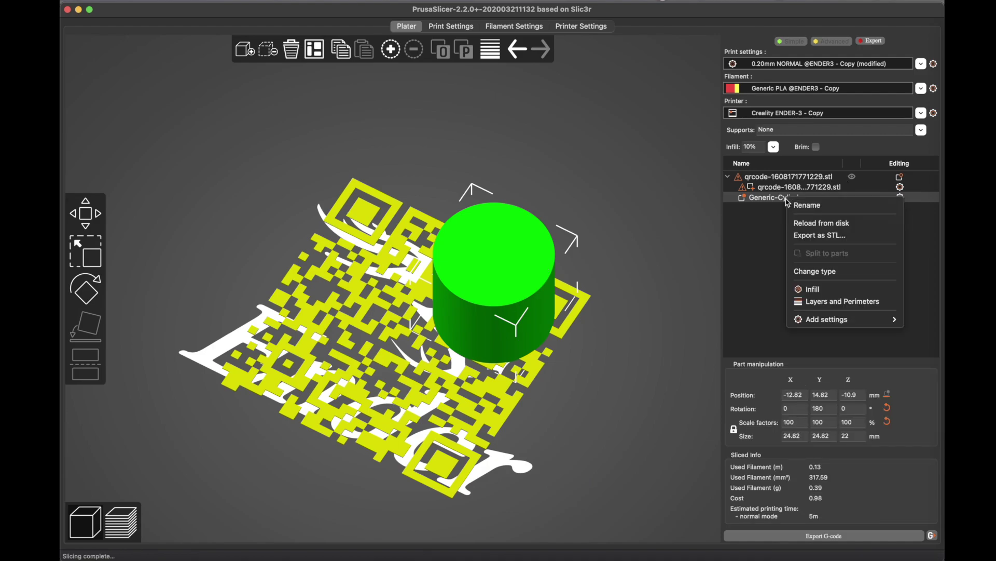
left_click(827, 303)
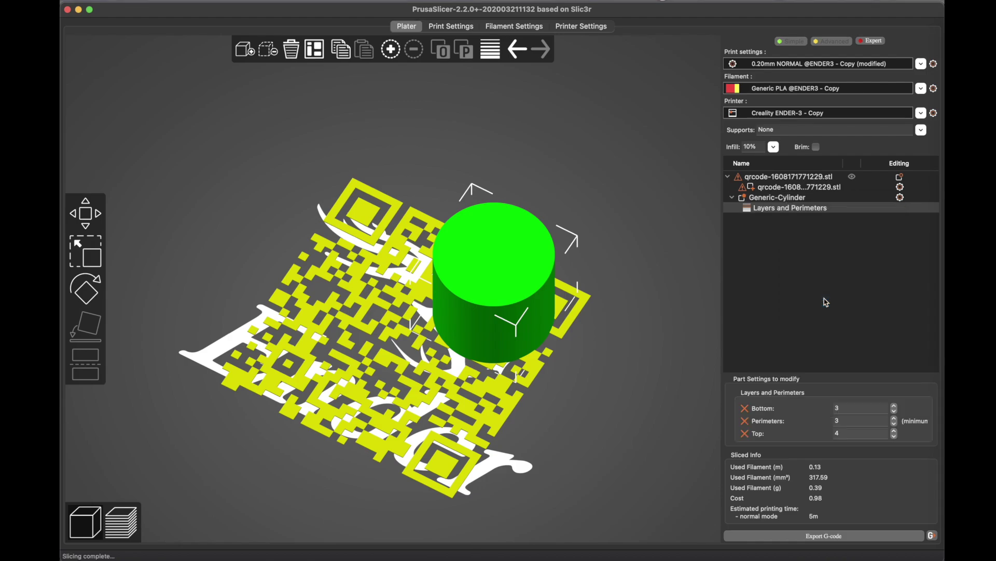
left_click(834, 408)
type("0")
key("Tab")
right_click(858, 408)
left_click(872, 413)
left_click(861, 408)
type("0")
key("Tab")
key("Tab")
type("0")
key("Tab")
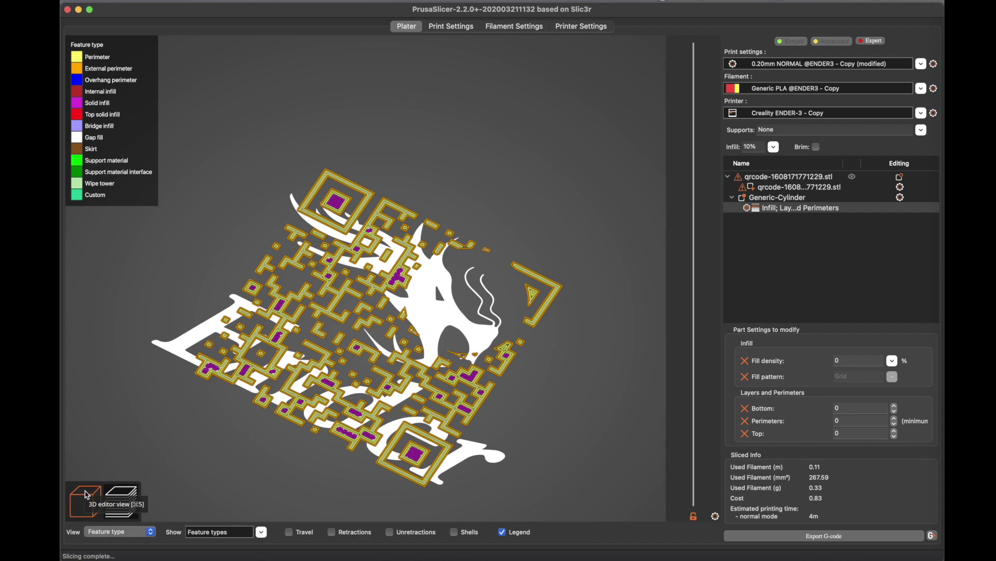
- Add Layers and Perimeters settings to the QR code part, zeroing bottom layers and perimeters
left_click(796, 189)
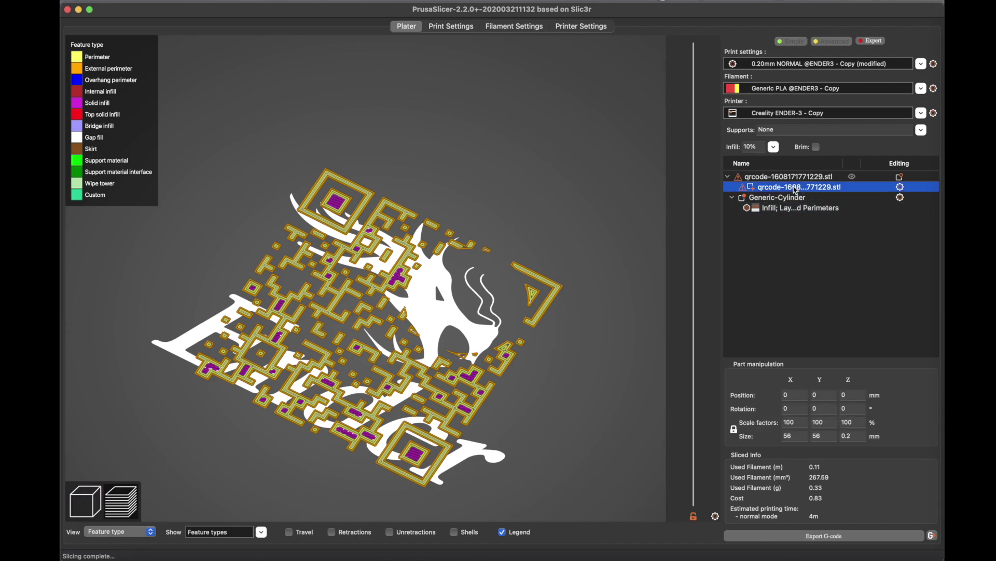
right_click(796, 190)
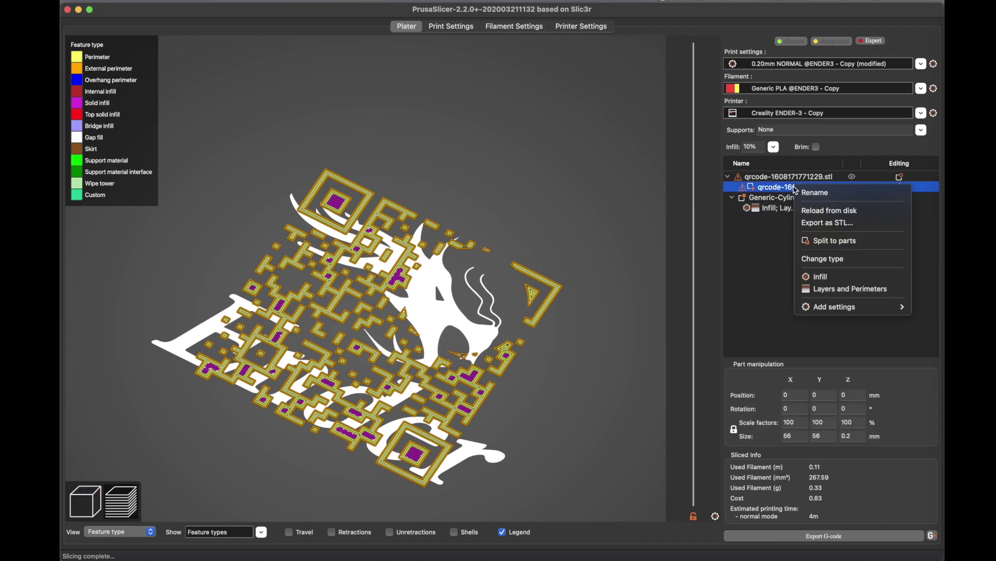
left_click(845, 289)
left_click(850, 409)
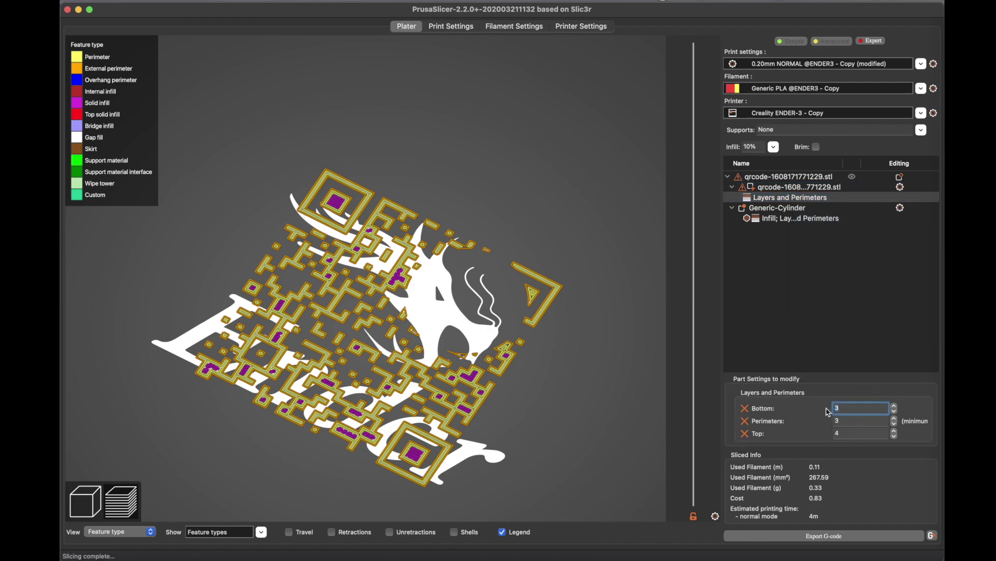
key("BackSpace")
left_click(862, 421)
type("0")
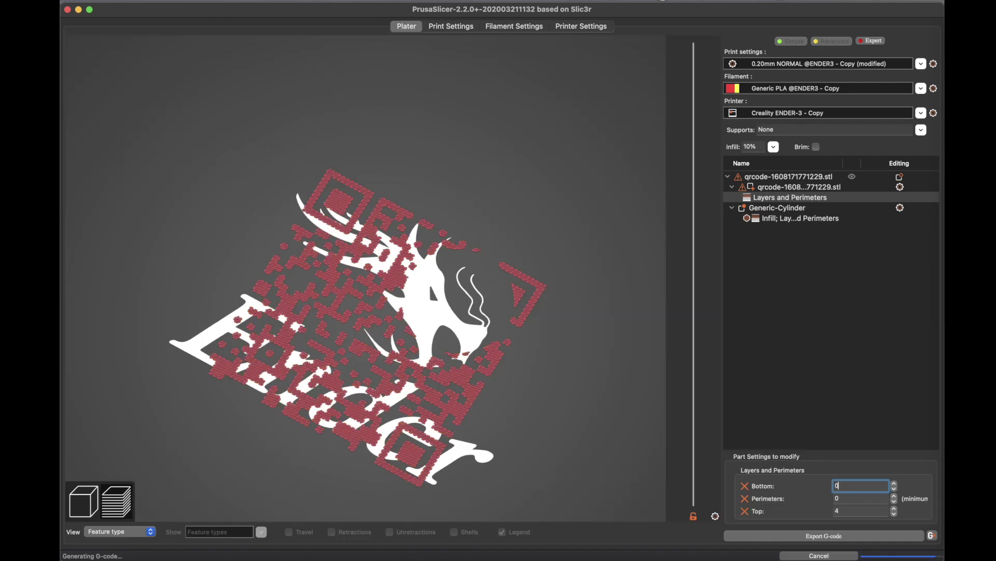
left_click(861, 433)
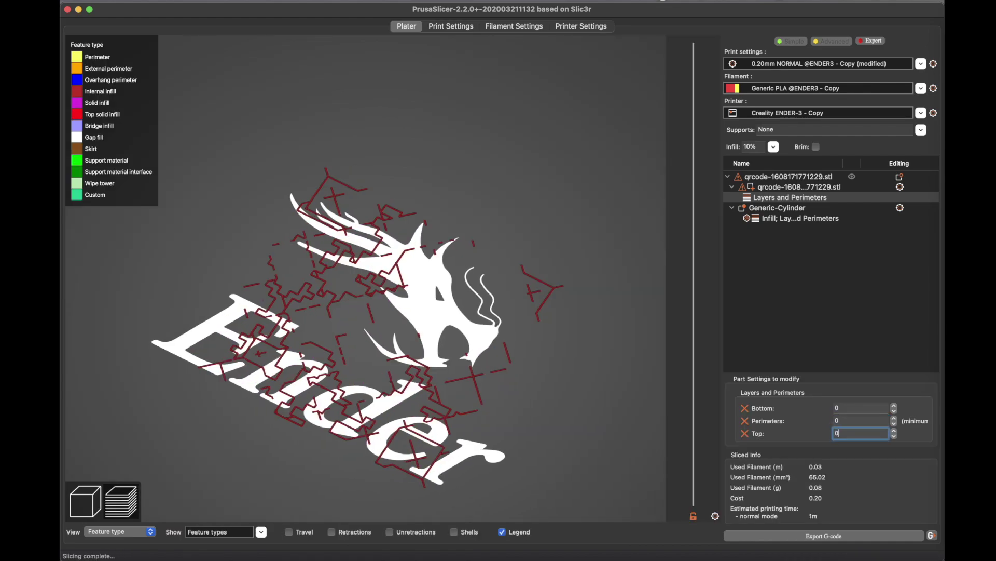
left_click(84, 501)
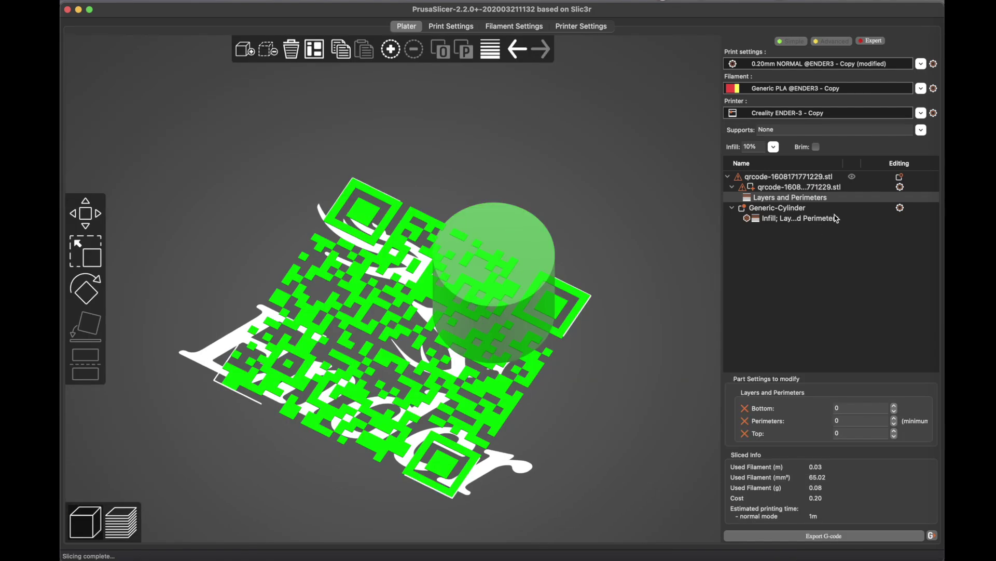
- Set the print's infill to 0% and dismiss the empty-print error
right_click(805, 188)
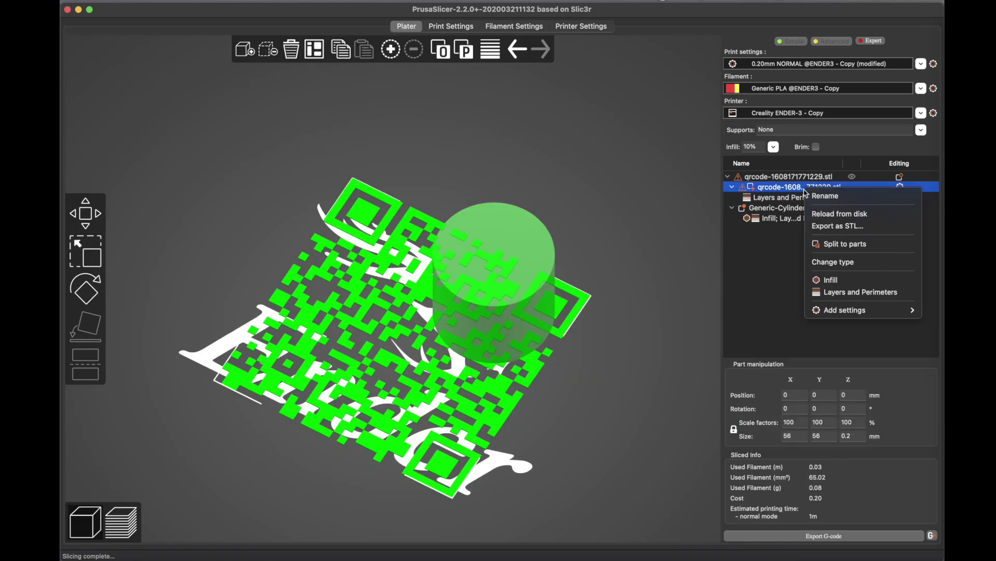
left_click(794, 185)
double_click(758, 146)
type("0")
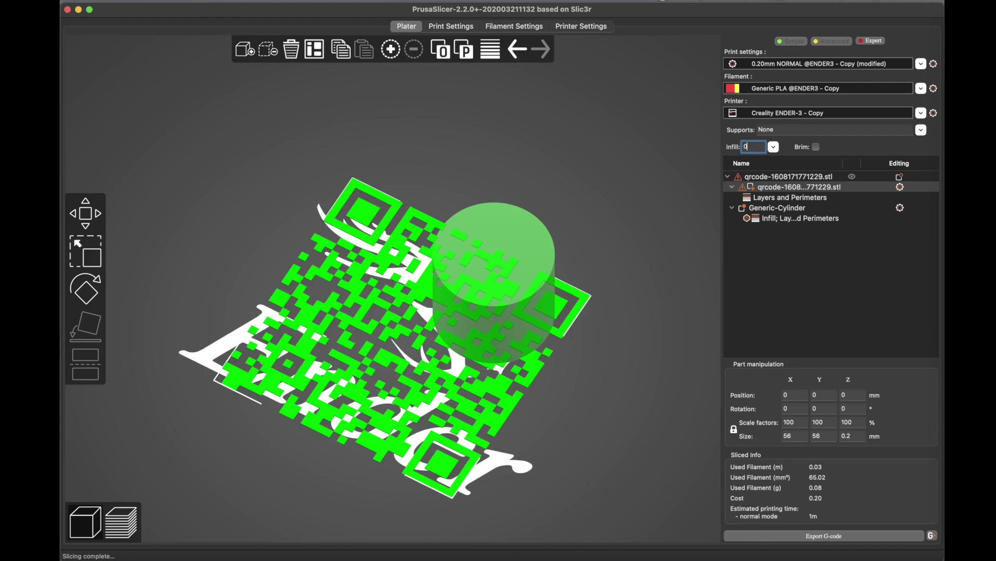
left_click(825, 286)
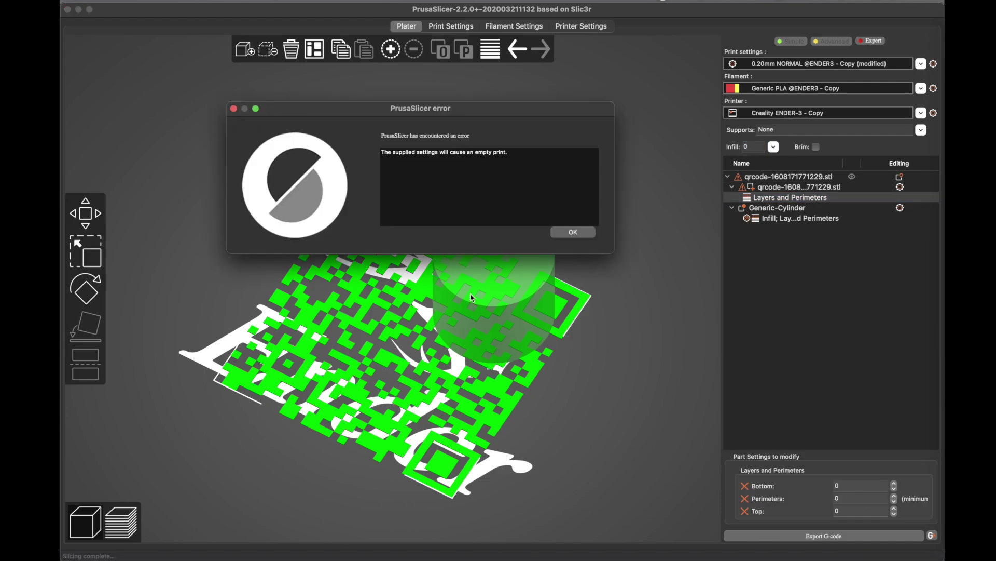
left_click(580, 233)
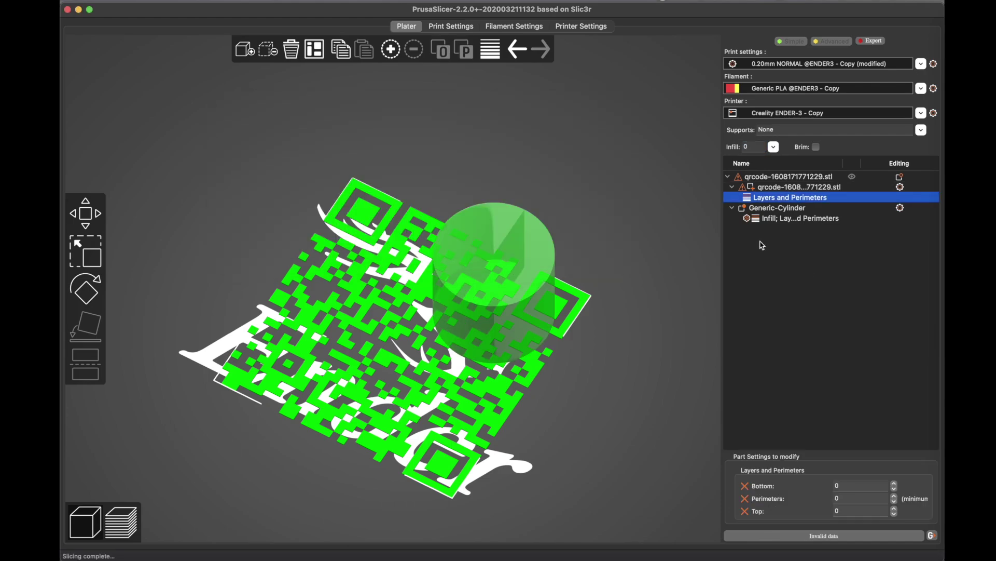
- Give the cylinder modifier 3 bottom layers, 3 perimeters and 3 top layers
left_click(789, 209)
left_click(783, 220)
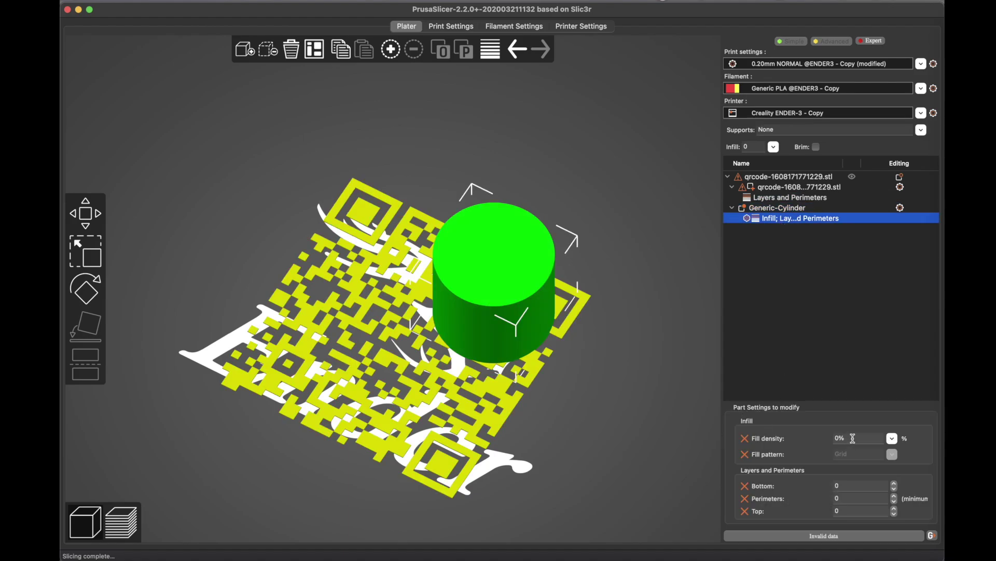
left_click(789, 208)
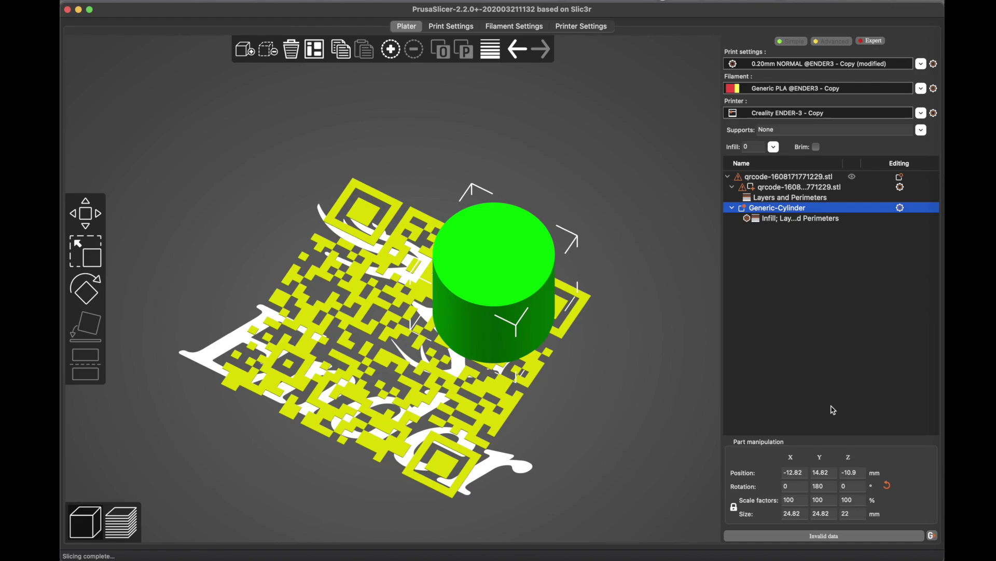
left_click(793, 220)
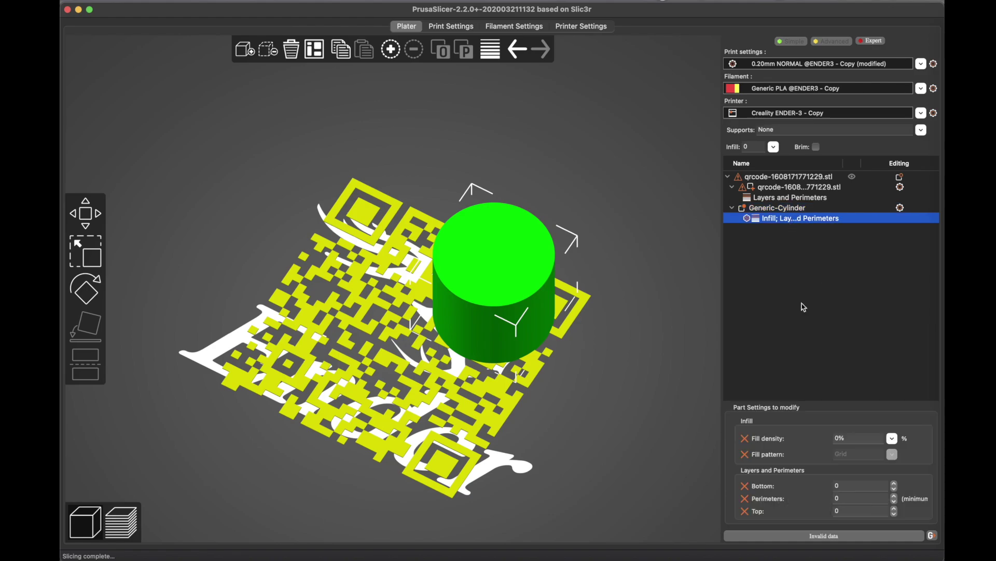
left_click(834, 485)
type("3")
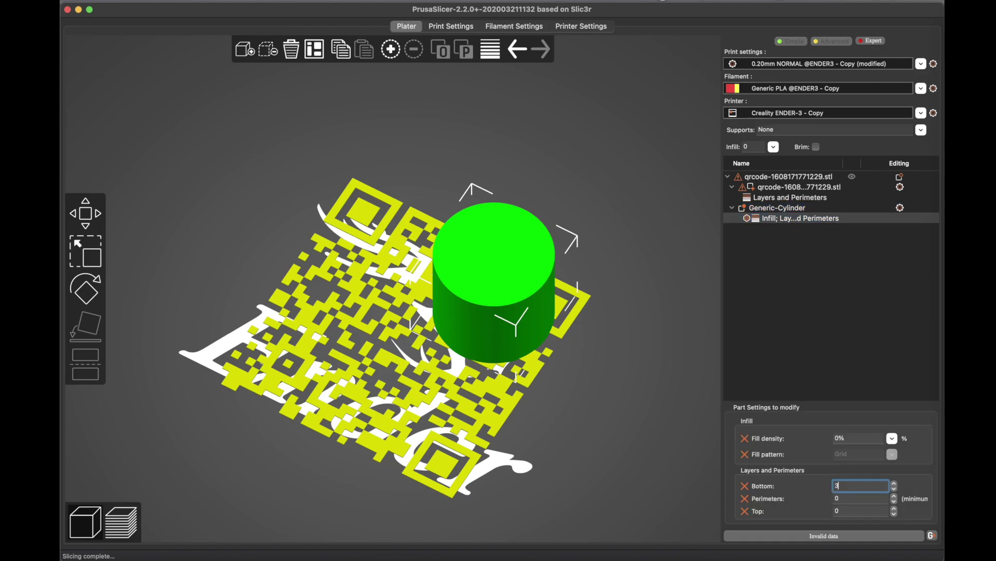
key("Tab")
type("3")
key("Tab")
type("3")
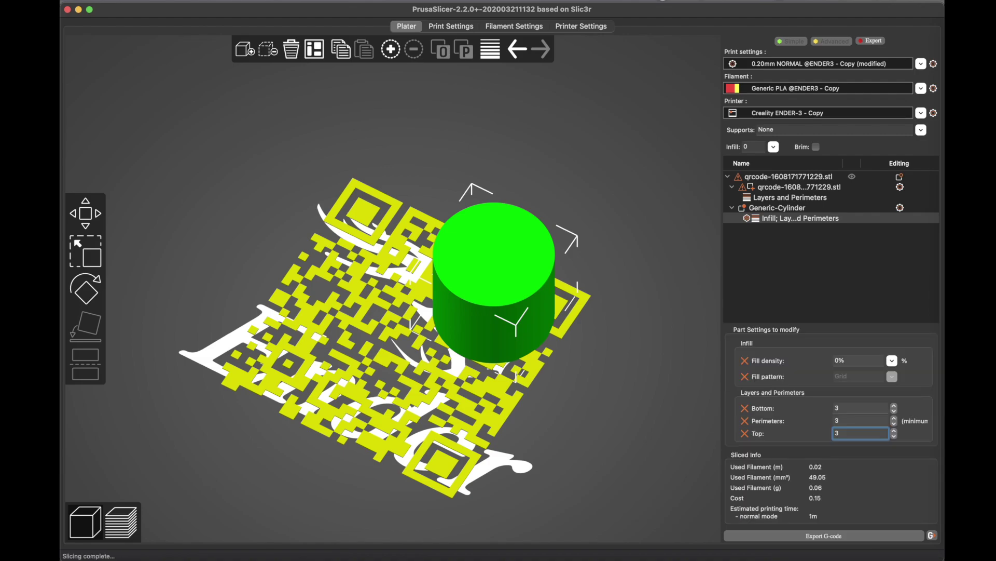
- Preview the slice, then move the cylinder over the QR code's left side and re-check it
left_click(130, 522)
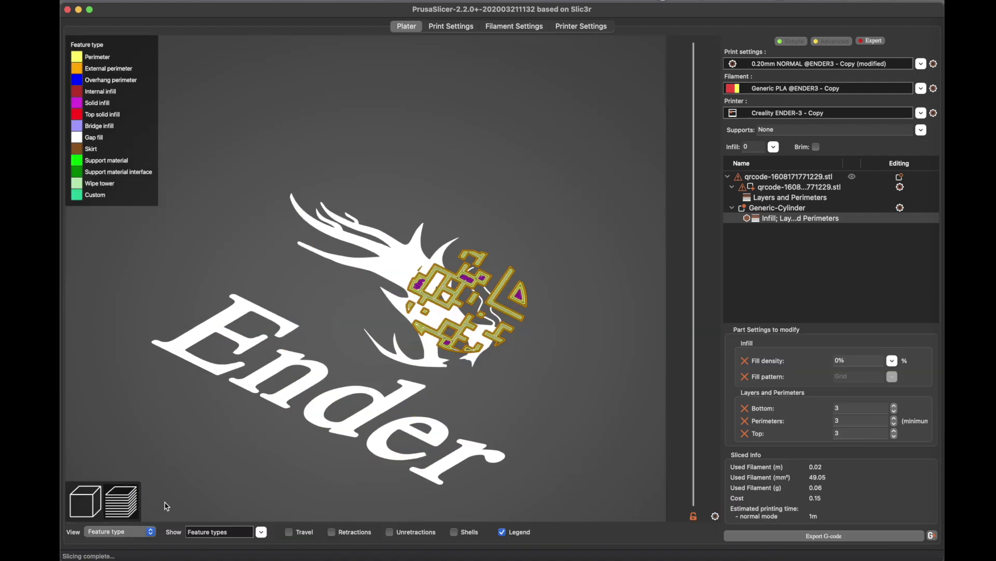
left_click(86, 501)
left_click_drag(472, 300, 333, 332)
key("Tab")
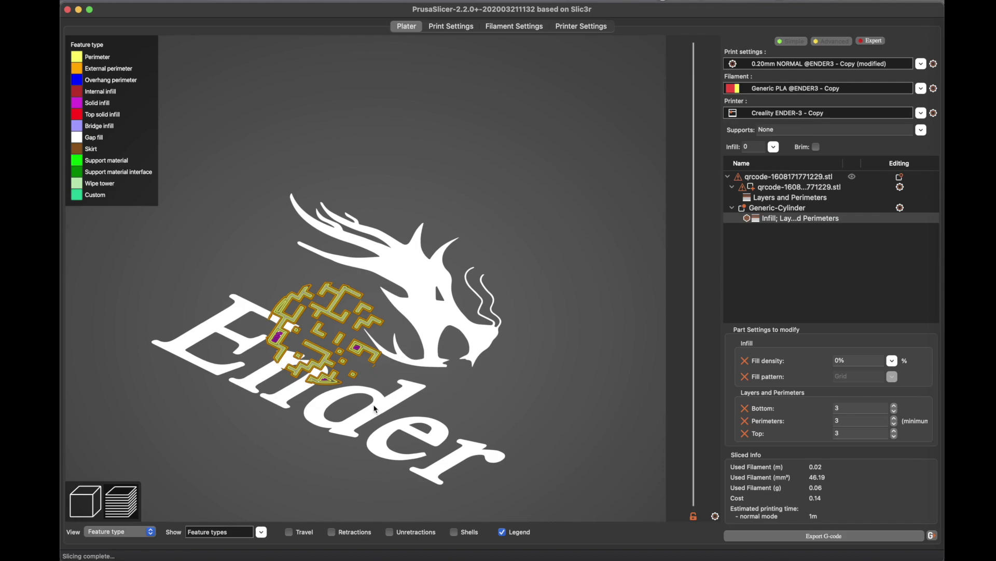
left_click(78, 502)
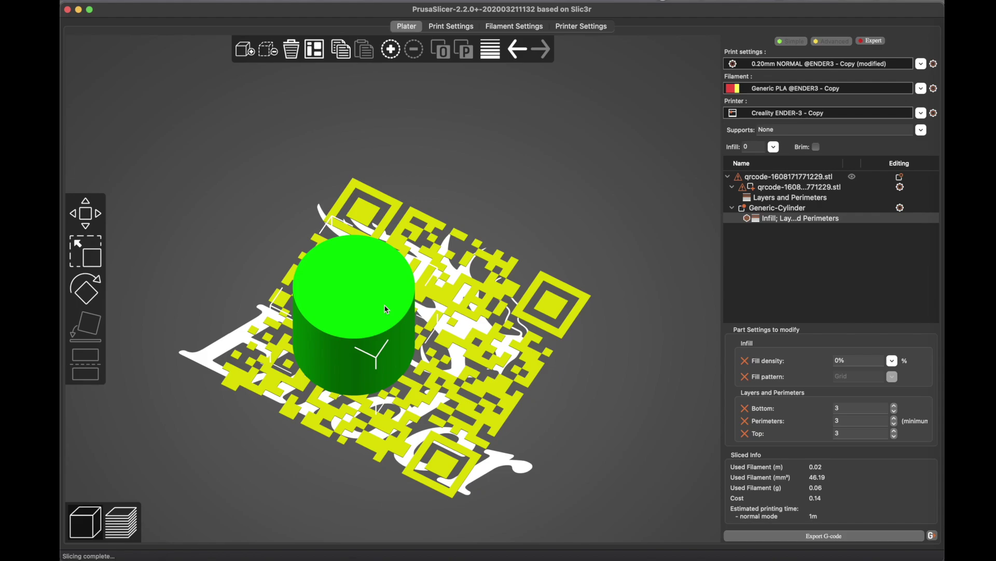
- Load the 8-puzzle STL as a modifier on the QR code object and drop it to the bed
right_click(743, 177)
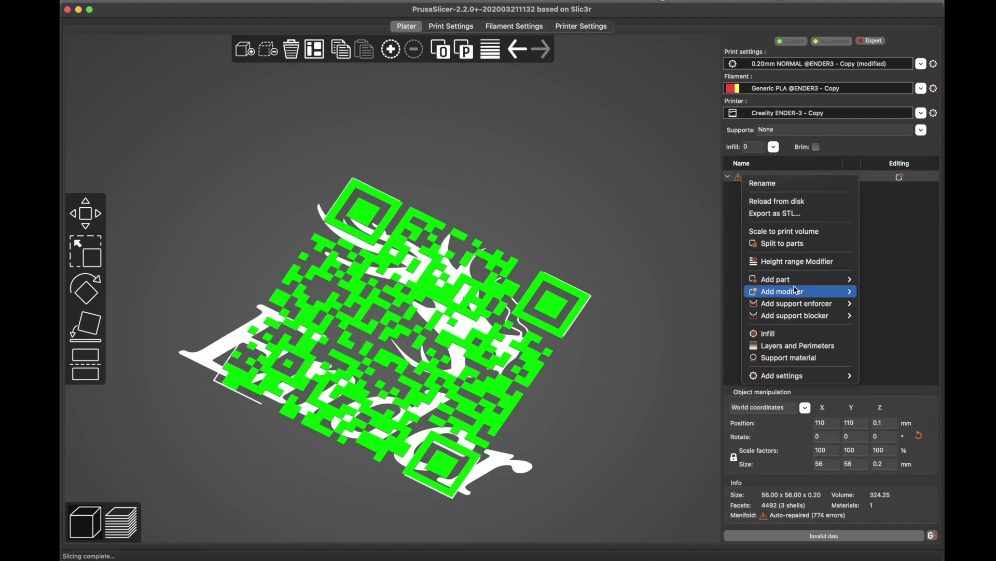
mouse_move(797, 290)
left_click(872, 290)
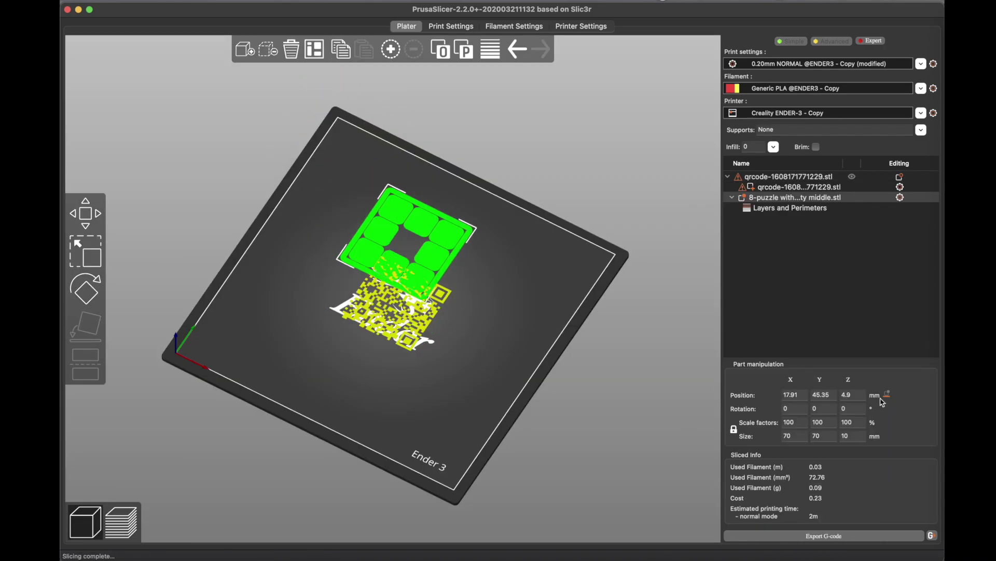
left_click(888, 395)
- Rotate the puzzle modifier 180° around the Y axis
left_click(85, 288)
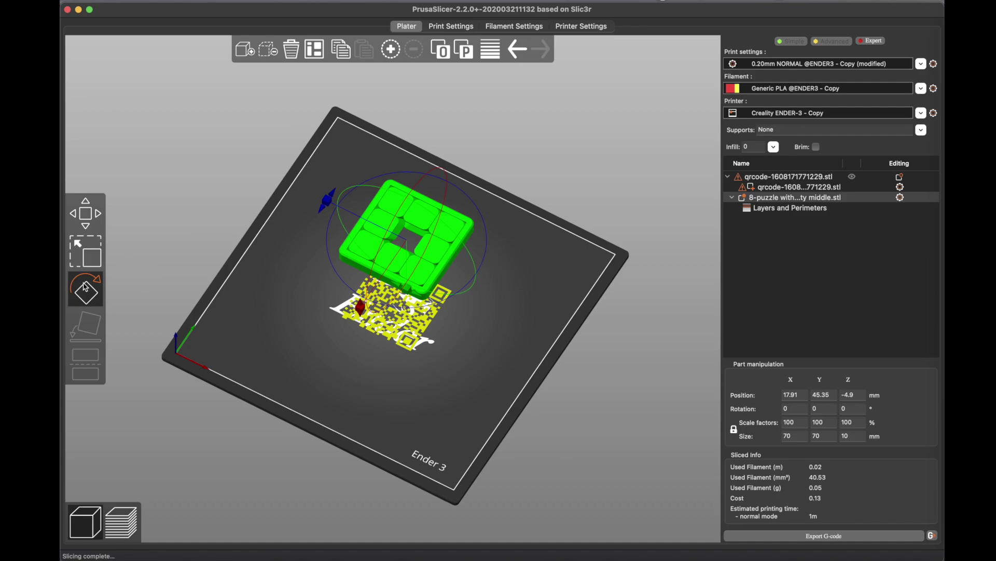
left_click(814, 409)
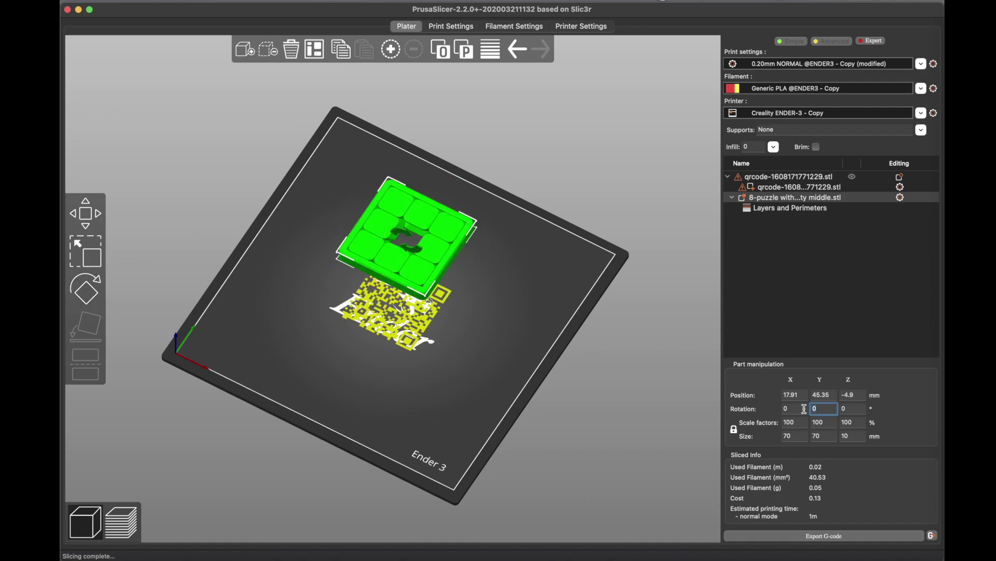
type("180")
key("Return")
- Centre the puzzle modifier at X 0, Y 0, drop it to the bed and view it from the side
key("w")
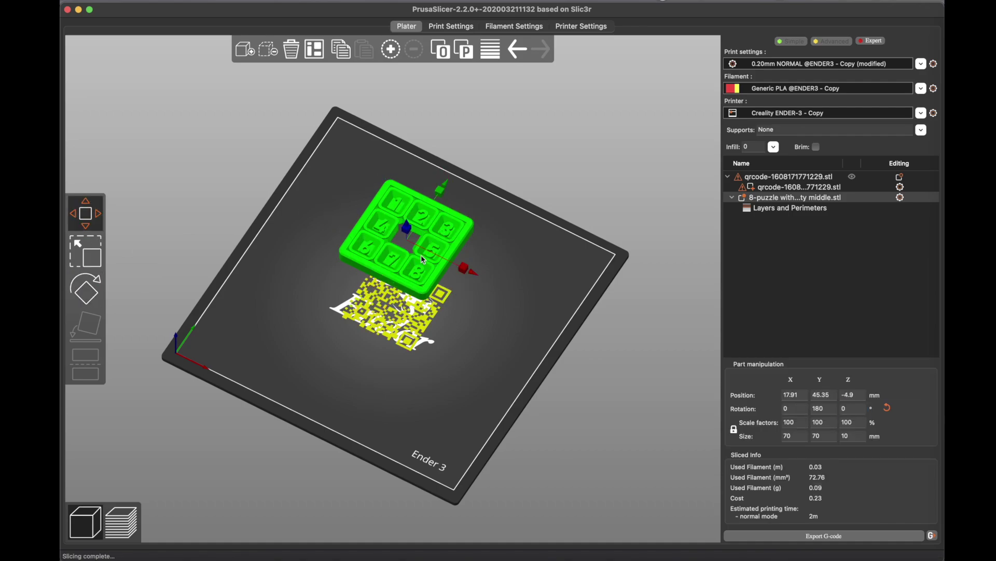
left_click(831, 395)
type("0")
key("Tab")
type("0")
key("Tab")
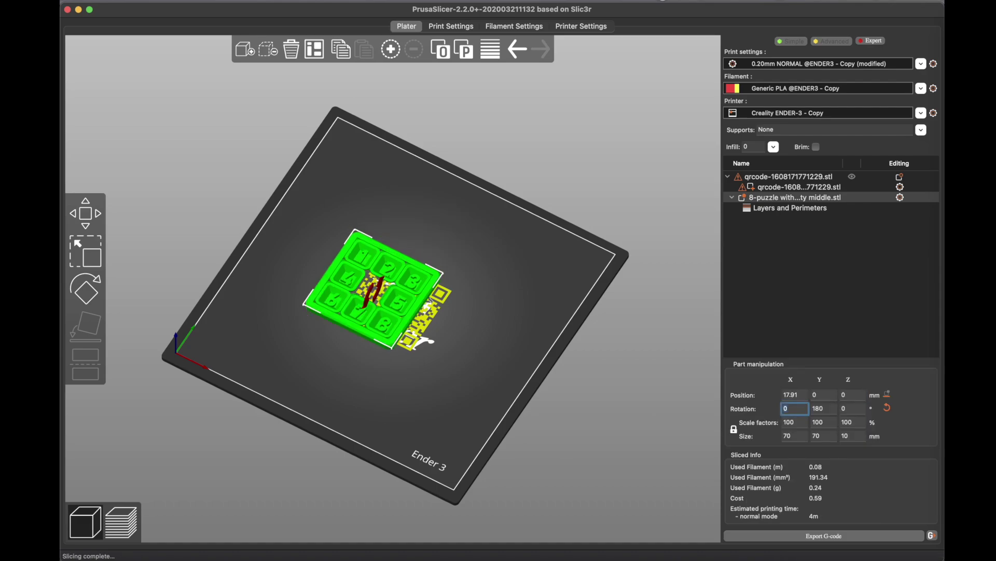
key("Tab")
key("Tab")
key("Tab")
key("Tab")
key("Tab")
left_click(801, 395)
type("0")
key("Tab")
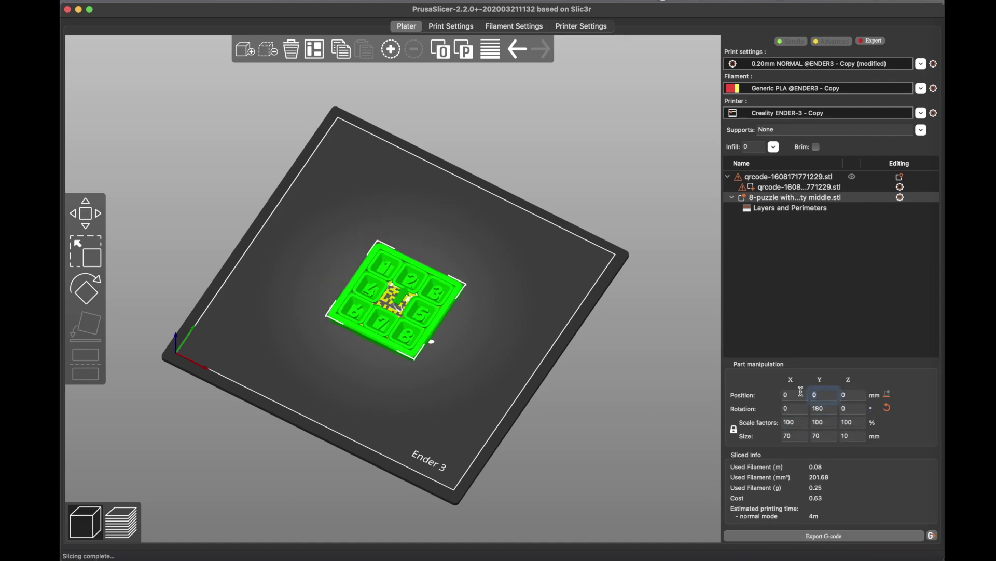
left_click(889, 393)
scroll(442, 313, "up", 3)
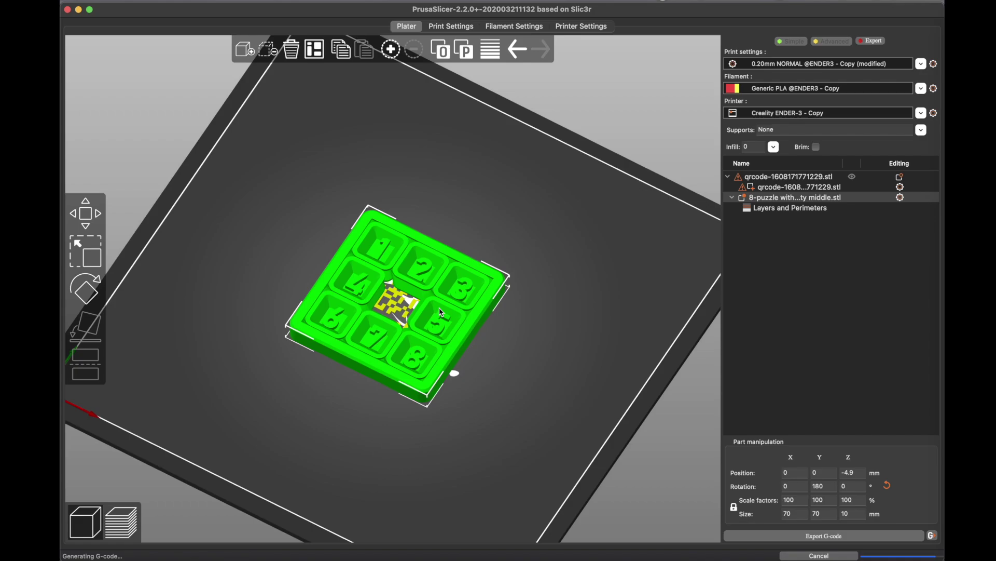
left_click_drag(442, 313, 607, 410)
- Add Layers and Perimeters settings to the 8-puzzle modifier and enter its layer values
right_click(779, 198)
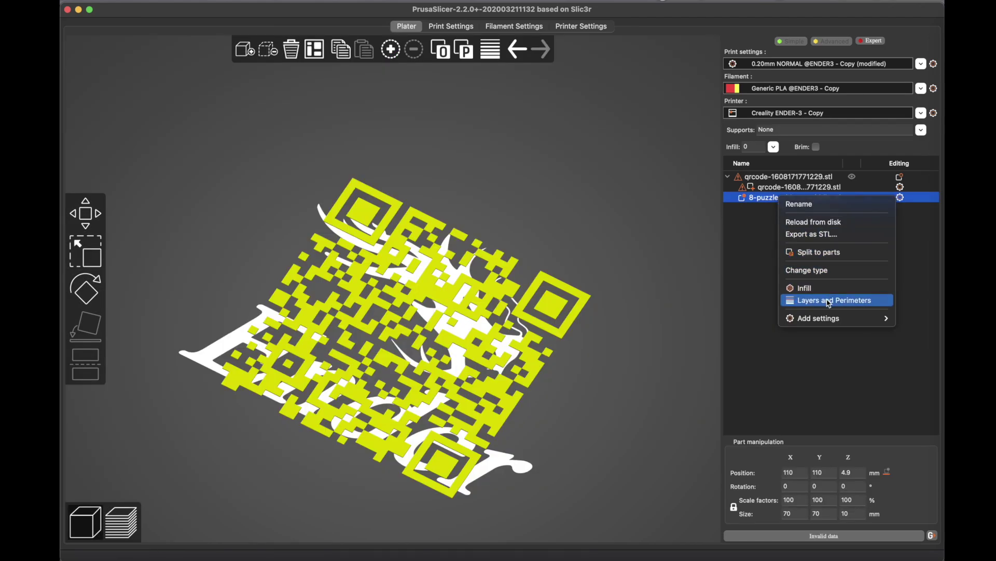
left_click(829, 301)
left_click(859, 486)
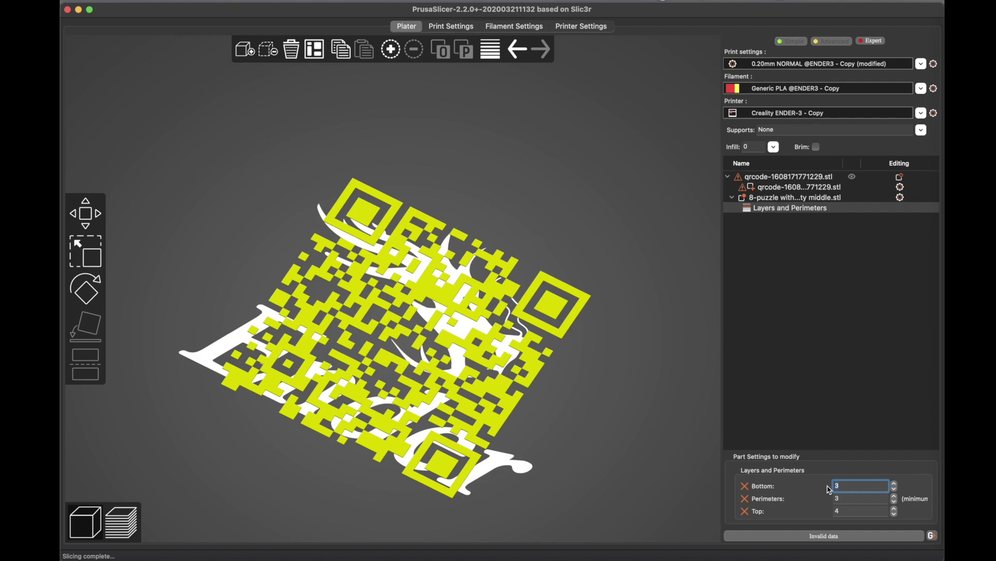
left_click(798, 307)
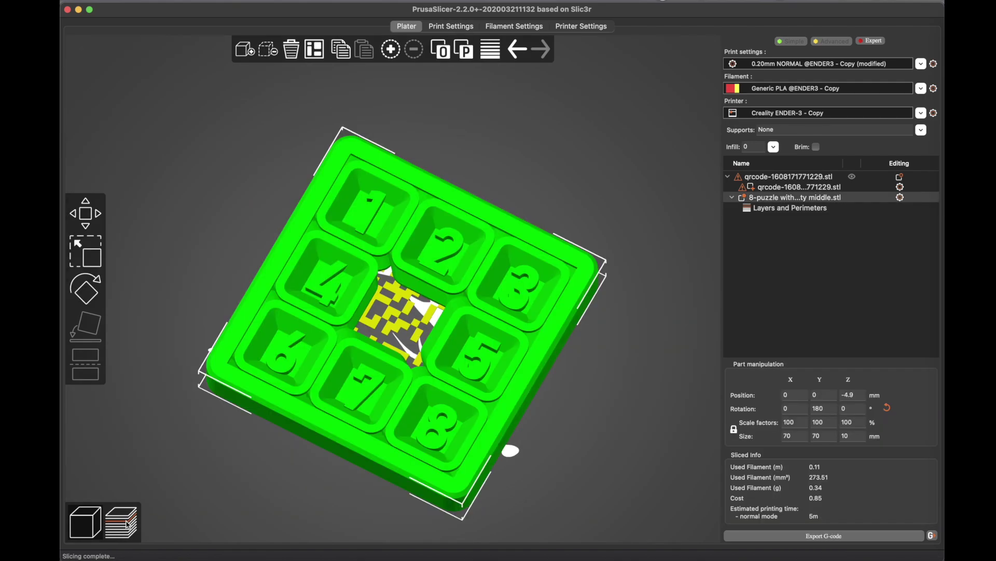
- Preview the sliced QR code and rotate the view to inspect it
left_click(124, 522)
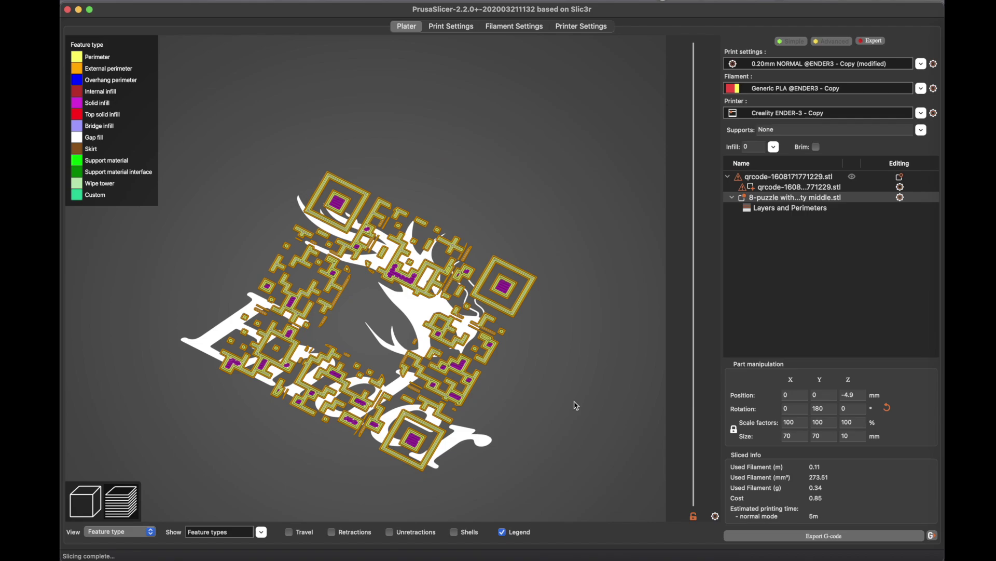
scroll(574, 403, "up", 3)
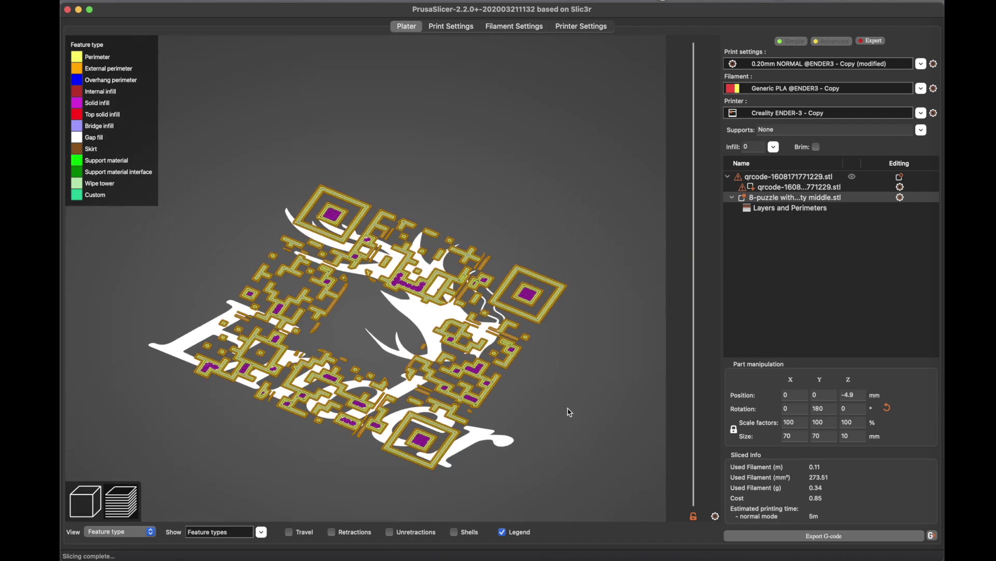
left_click_drag(569, 413, 557, 347)
- Send the sliced QR code G-code to the printer host with the Super+Shift+G shortcut
key("super+shift+g")
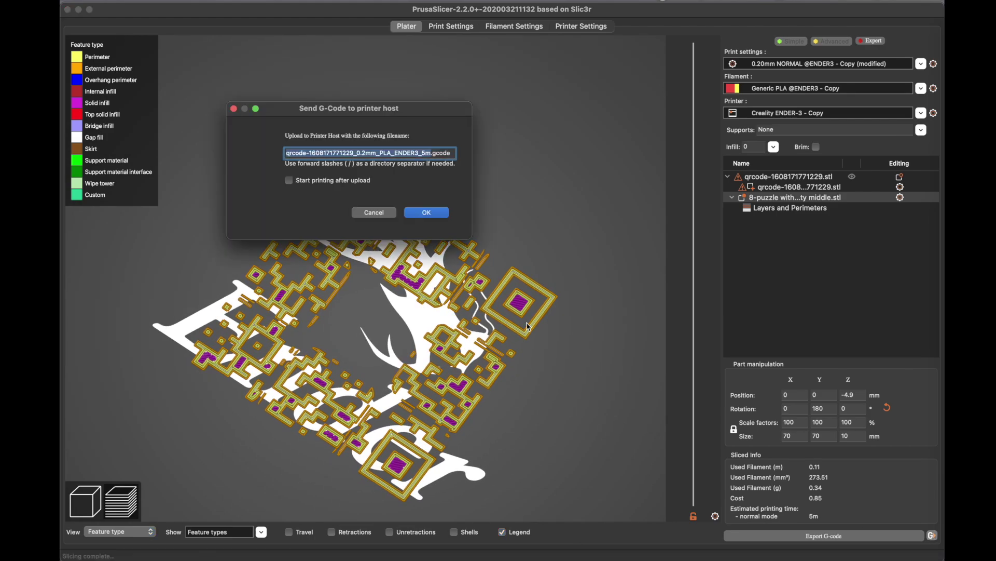